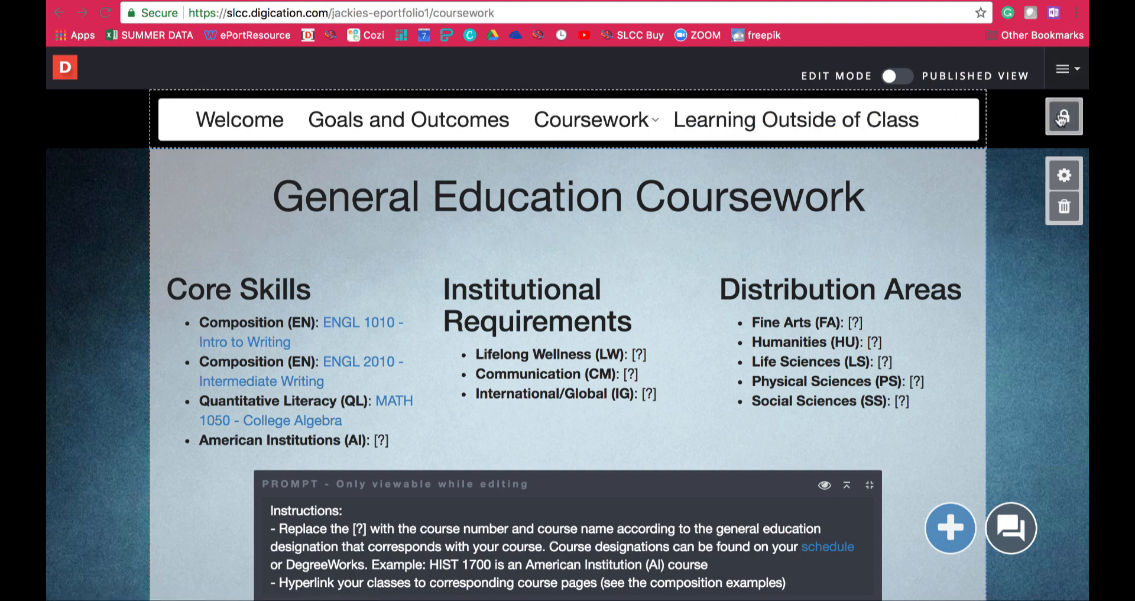
- Unlock the header's navigation menu, add a page named "MA 1100", and nest it under Coursework directly below Social Sciences
click(1062, 117)
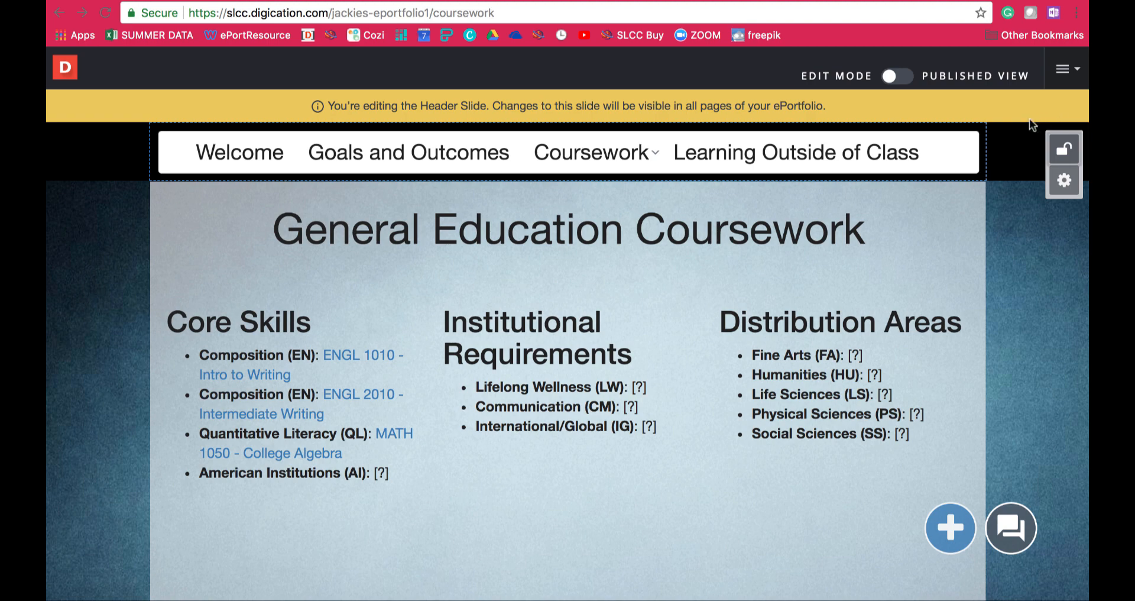
mouse_move(934, 139)
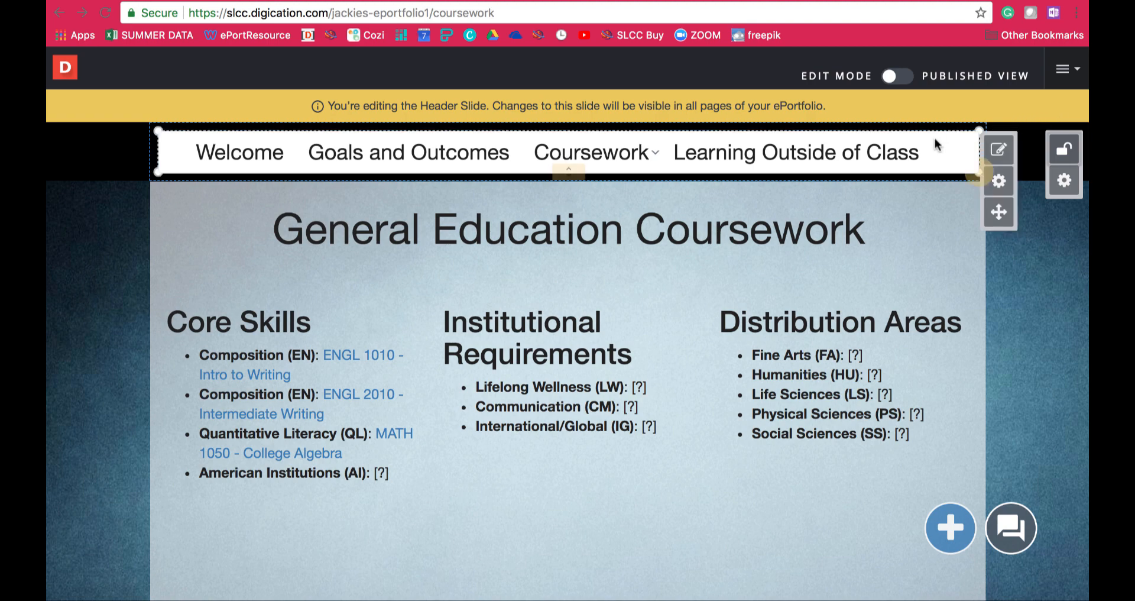
click(1000, 150)
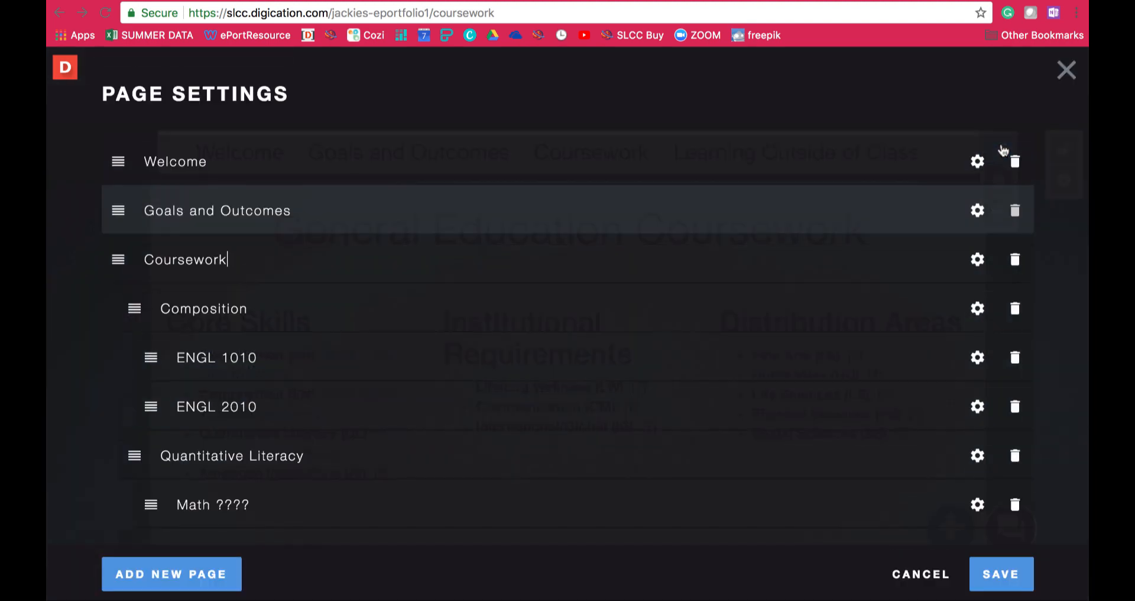
click(227, 577)
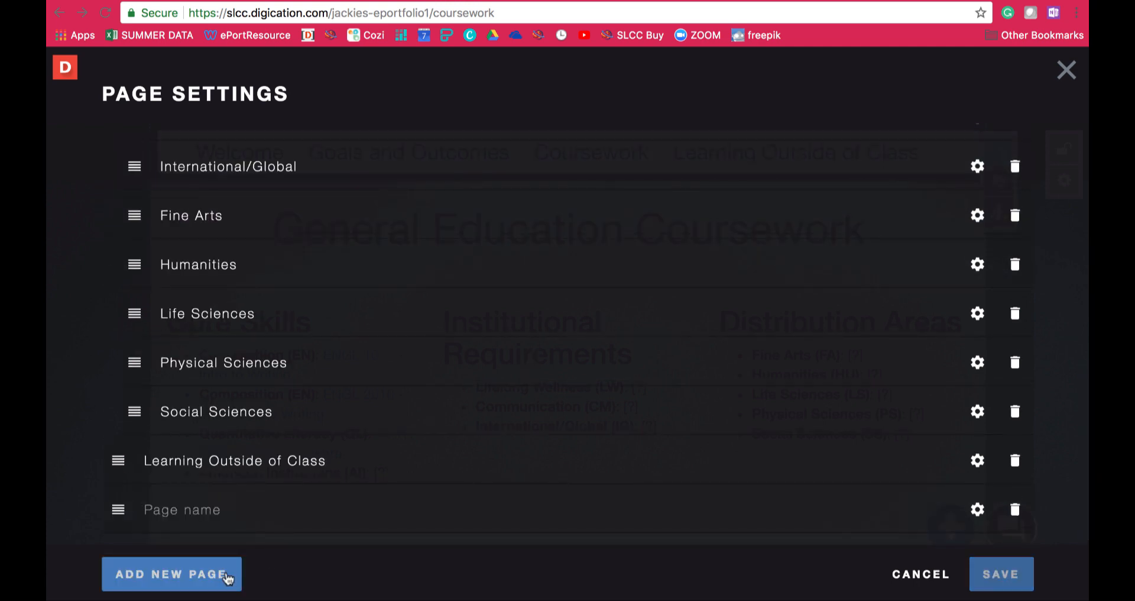
text(MA 1100)
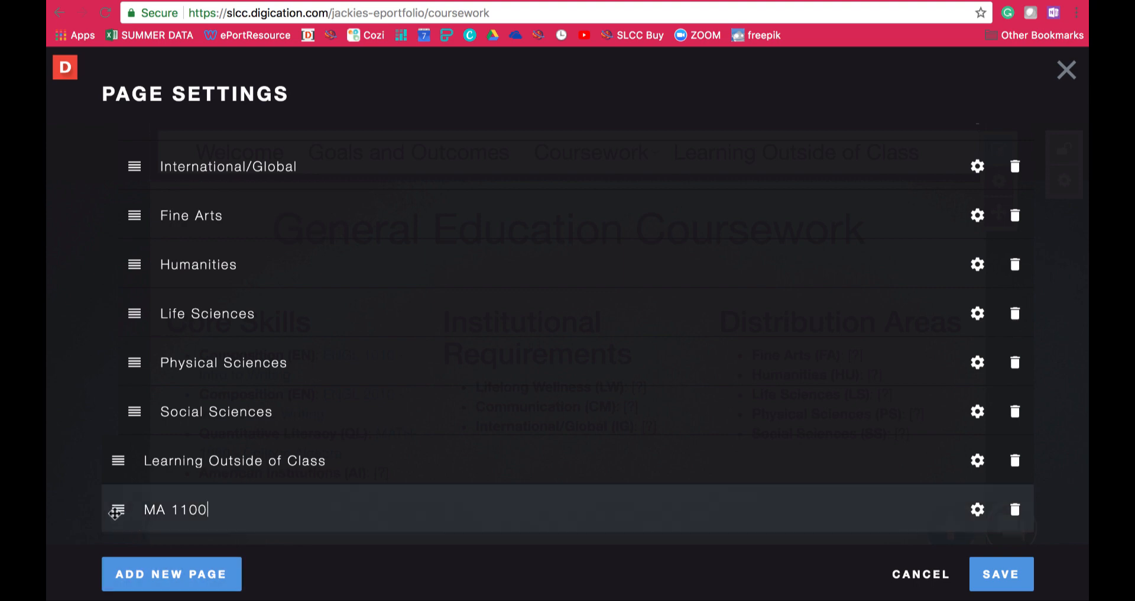
drag(116, 512, 136, 473)
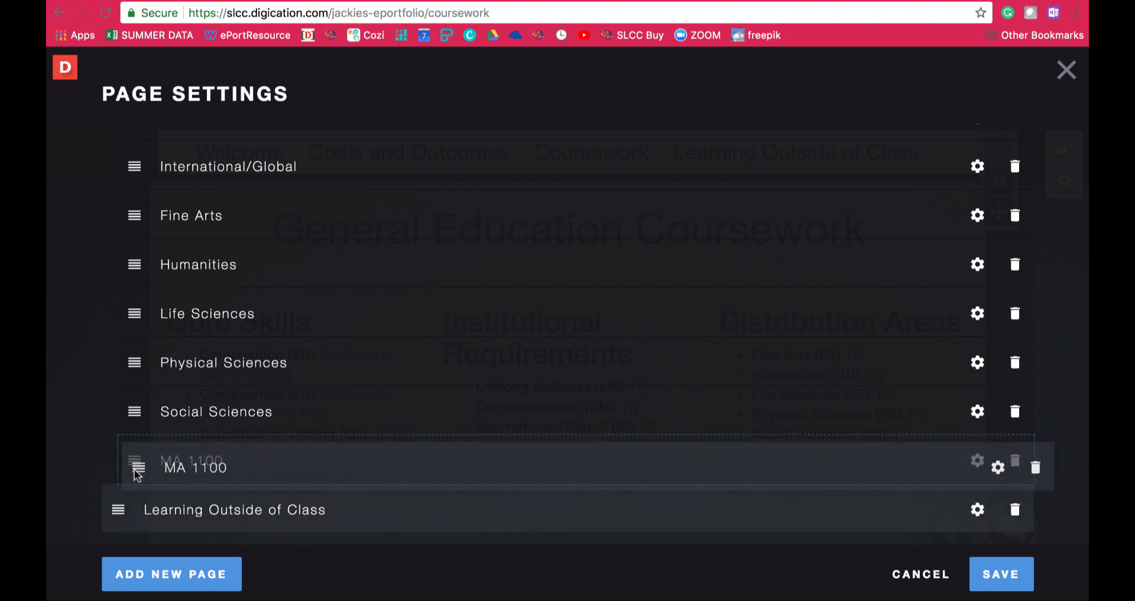
drag(137, 475, 135, 470)
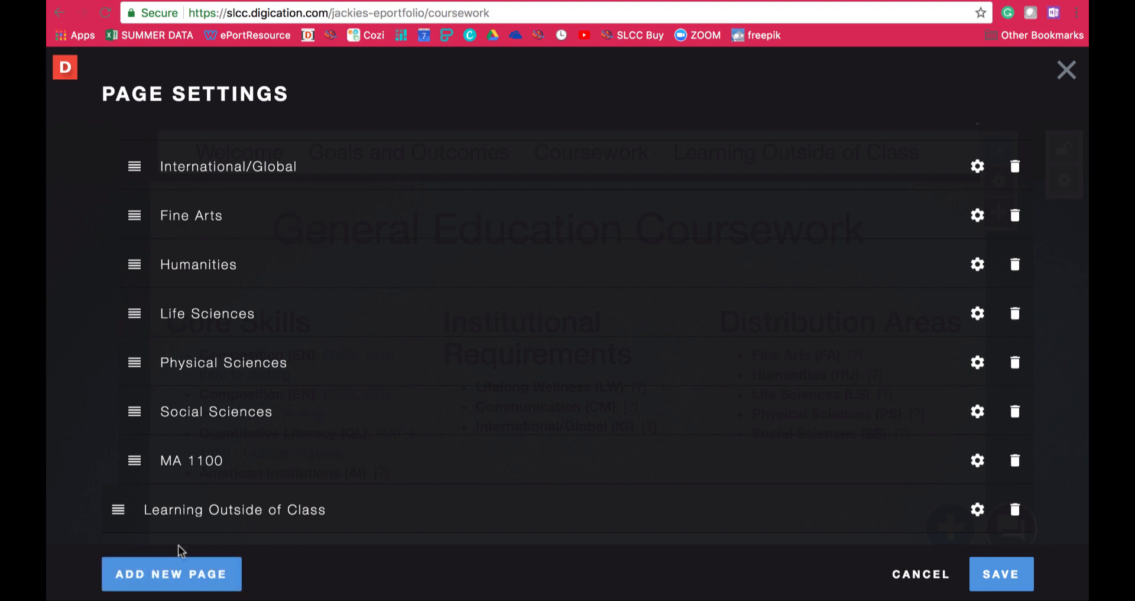
- Rename the "Math ????" page under Quantitative Literacy as "Math 1050" and save the page settings
scroll(288, 451, up, 5)
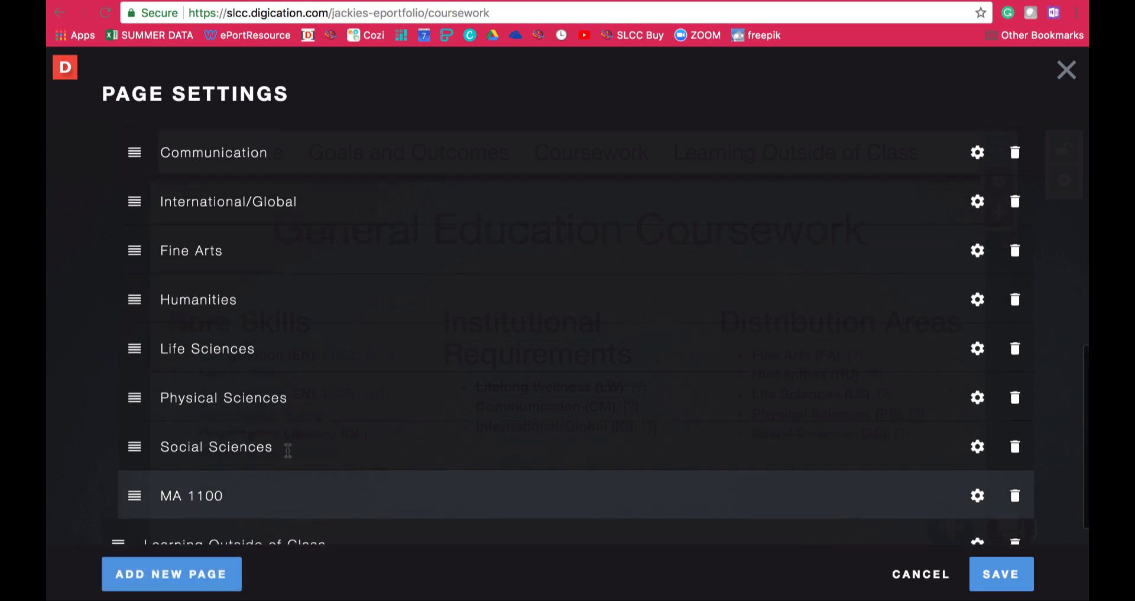
scroll(288, 451, up, 1)
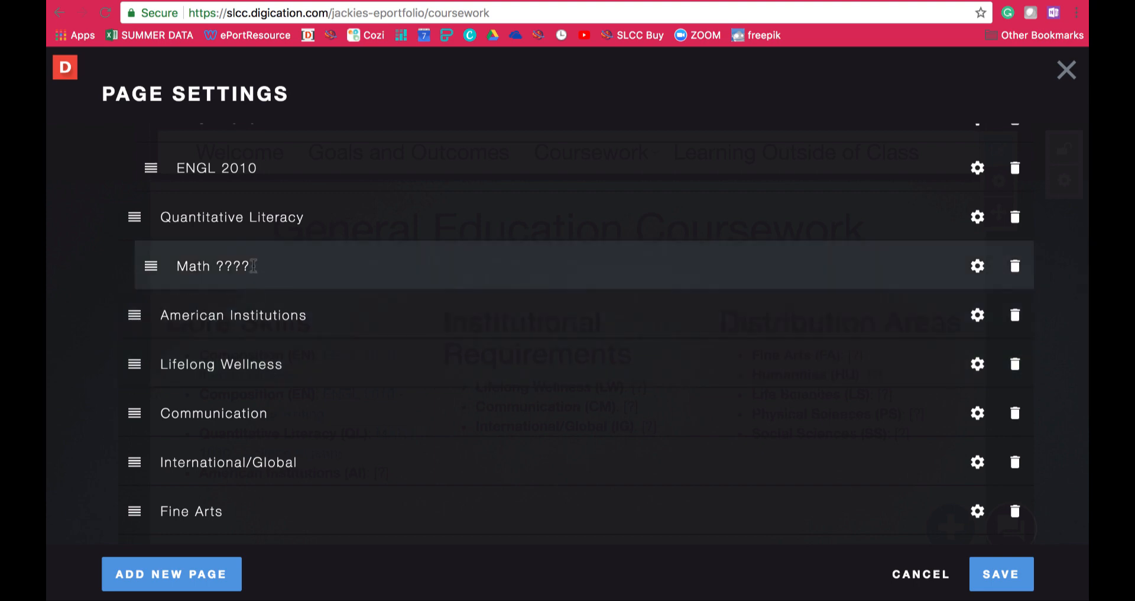
key(BackSpace)
key(BackSpace)
key(BackSpace)
key(BackSpace)
text(1050)
click(999, 571)
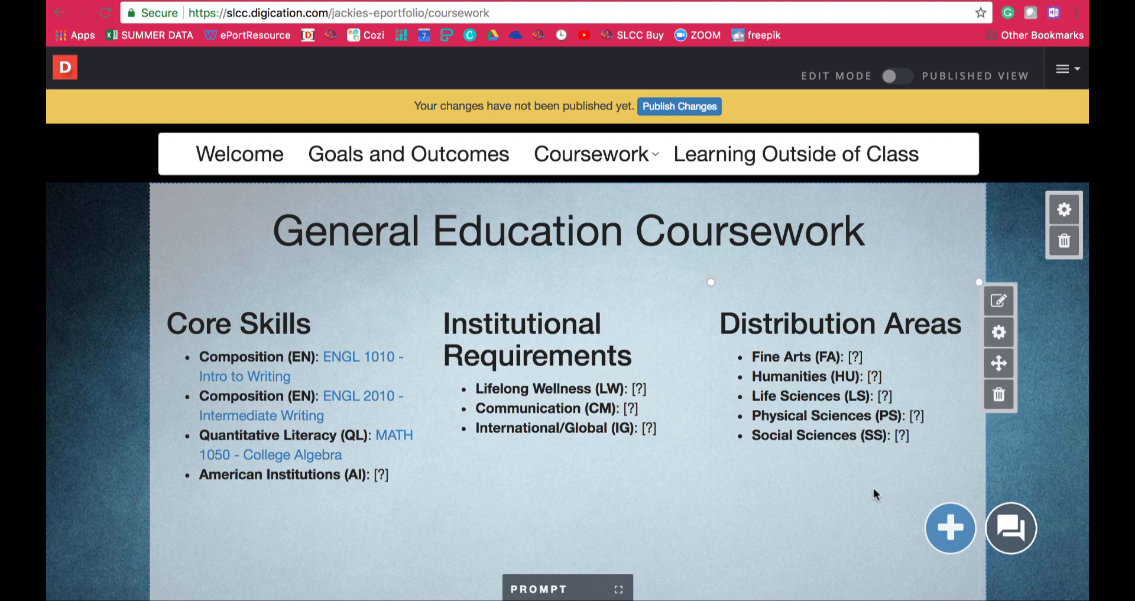
- Open the Math 1050 page listed under Quantitative Literacy in the Coursework section
mouse_move(629, 156)
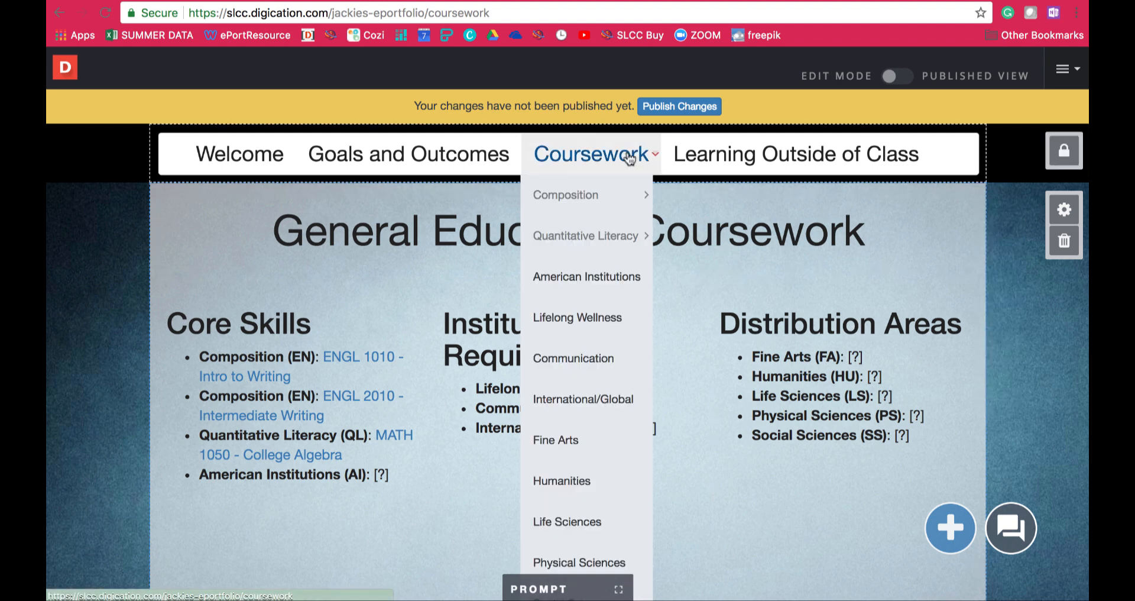
mouse_move(626, 236)
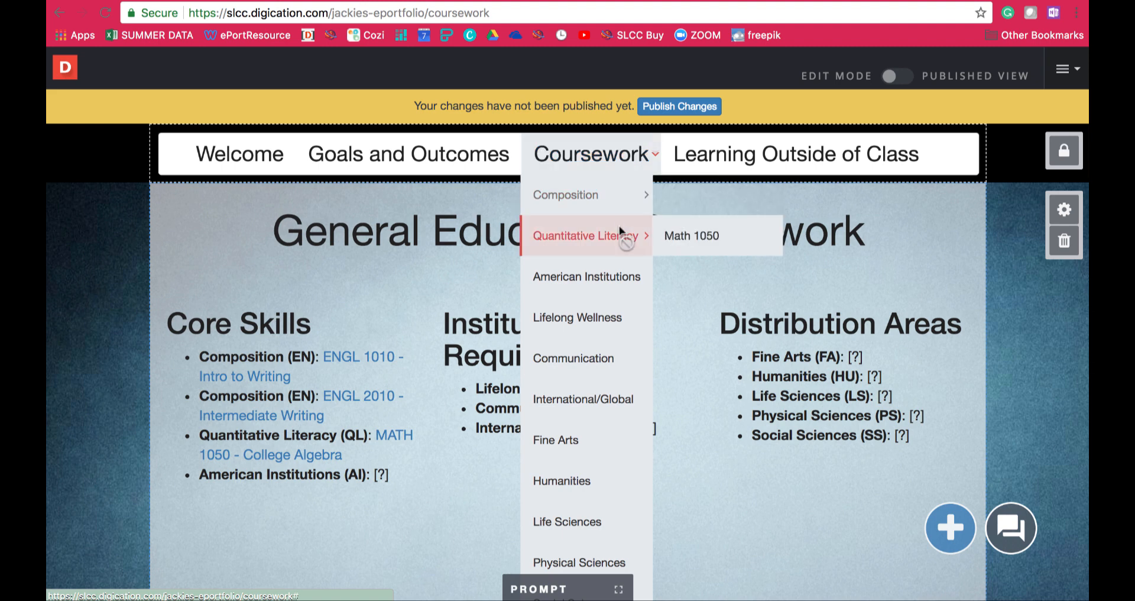
click(750, 243)
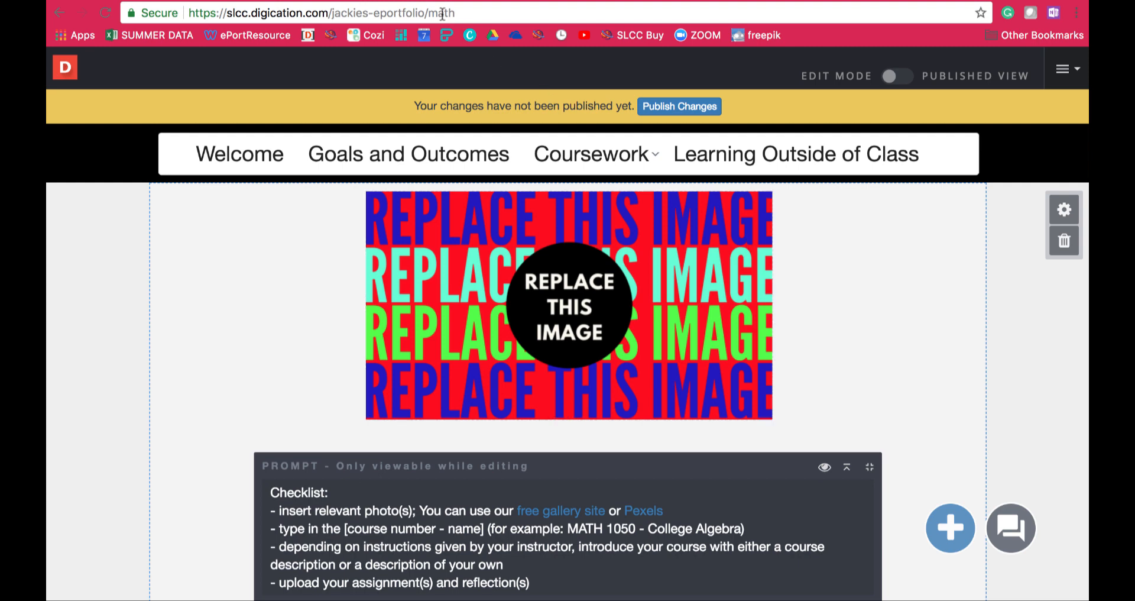
- Search Google Images for "math" in a new browser tab and filter the usage rights to labeled for reuse
key(super+t)
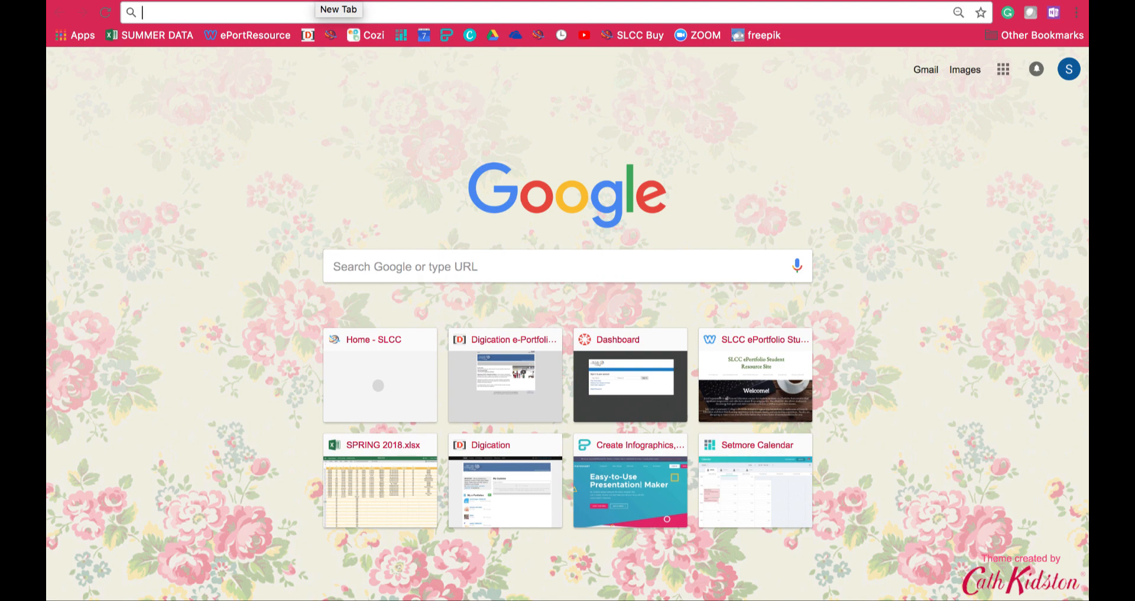
text(math)
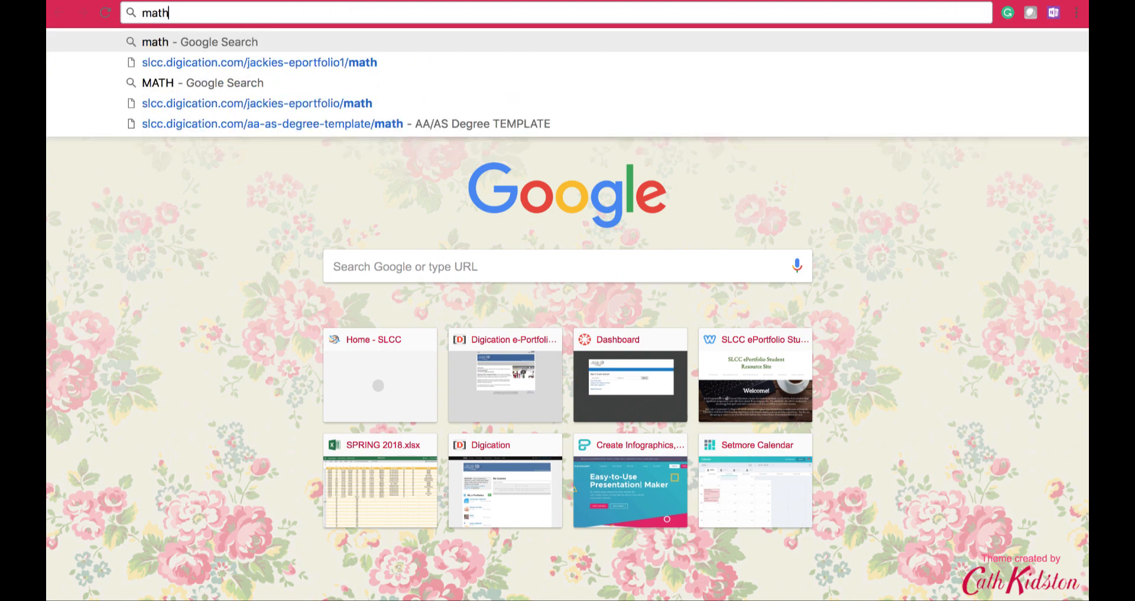
key(Return)
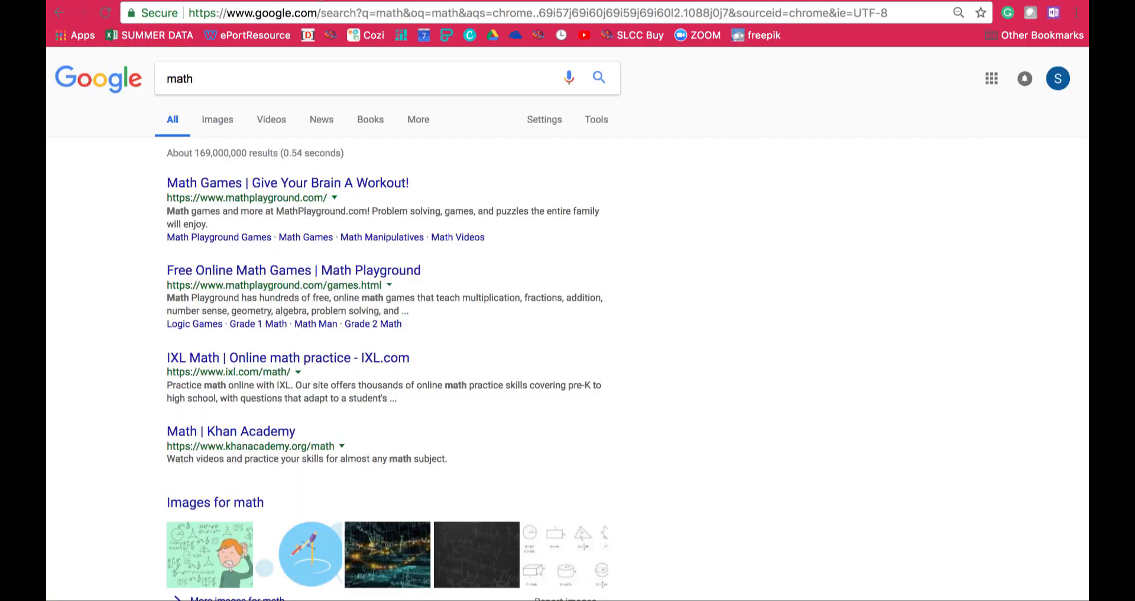
click(222, 120)
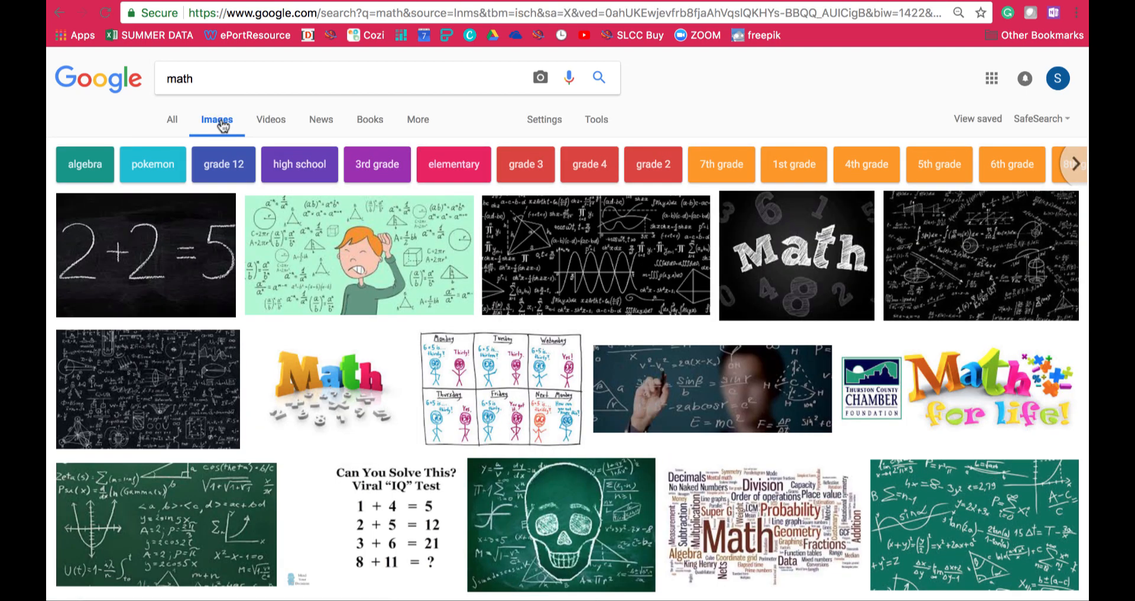
click(598, 120)
click(313, 142)
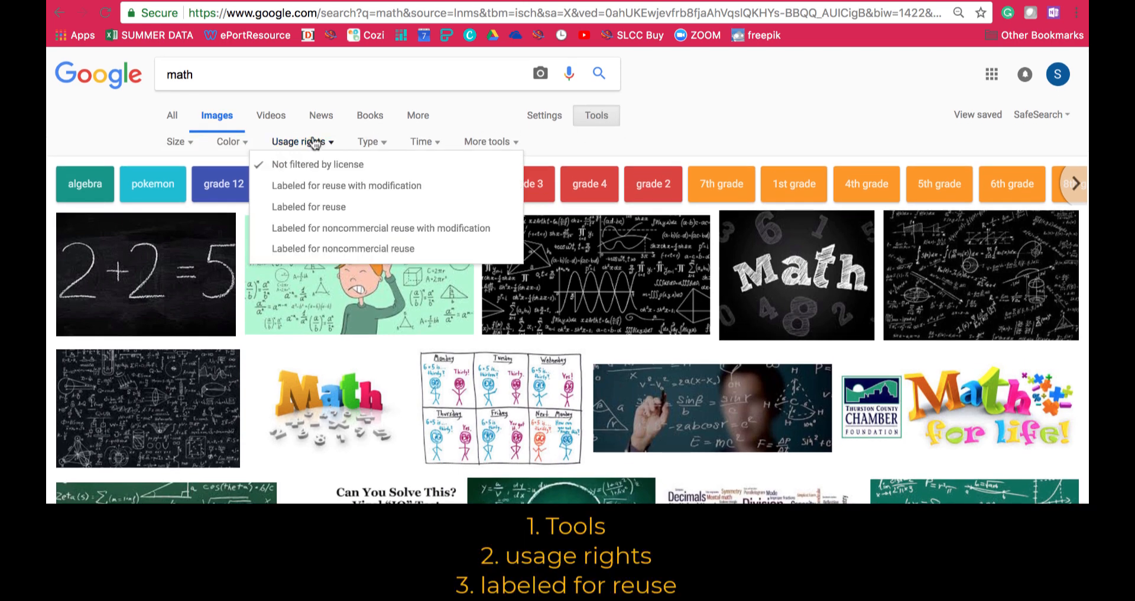
click(367, 210)
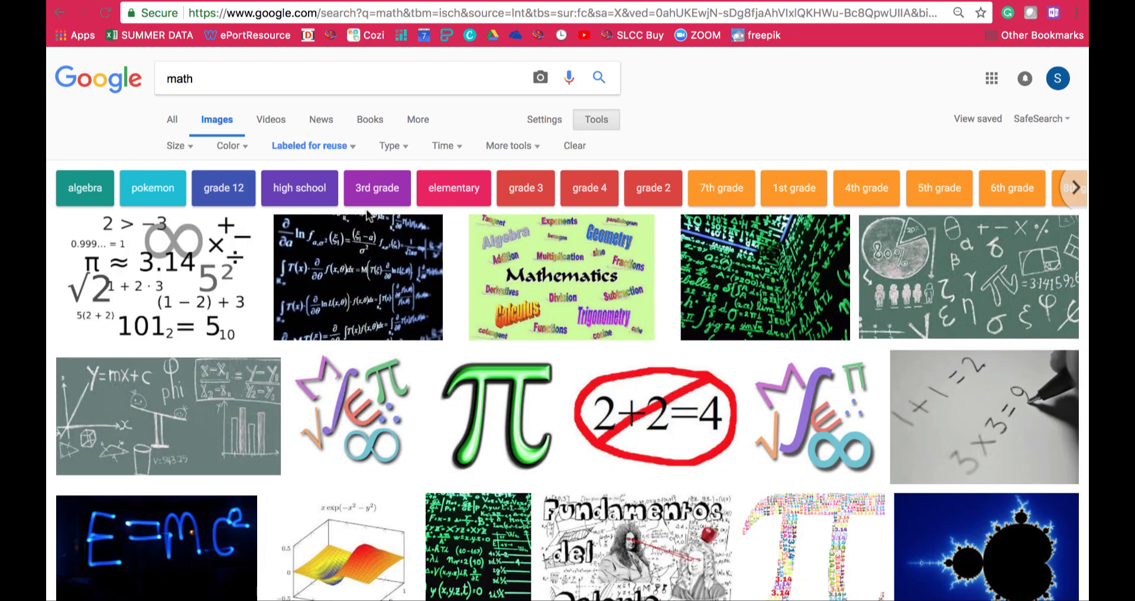
- Save the green Math Symbols Blackboard image to the Desktop as the JPEG file math-1500720_960_720
click(969, 278)
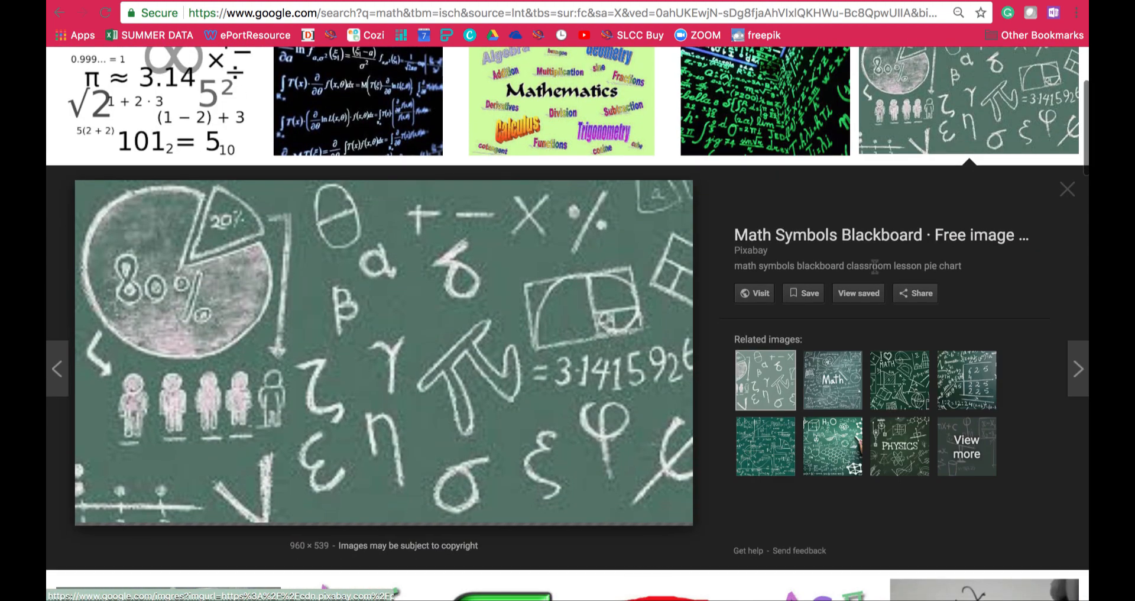
right_click(560, 343)
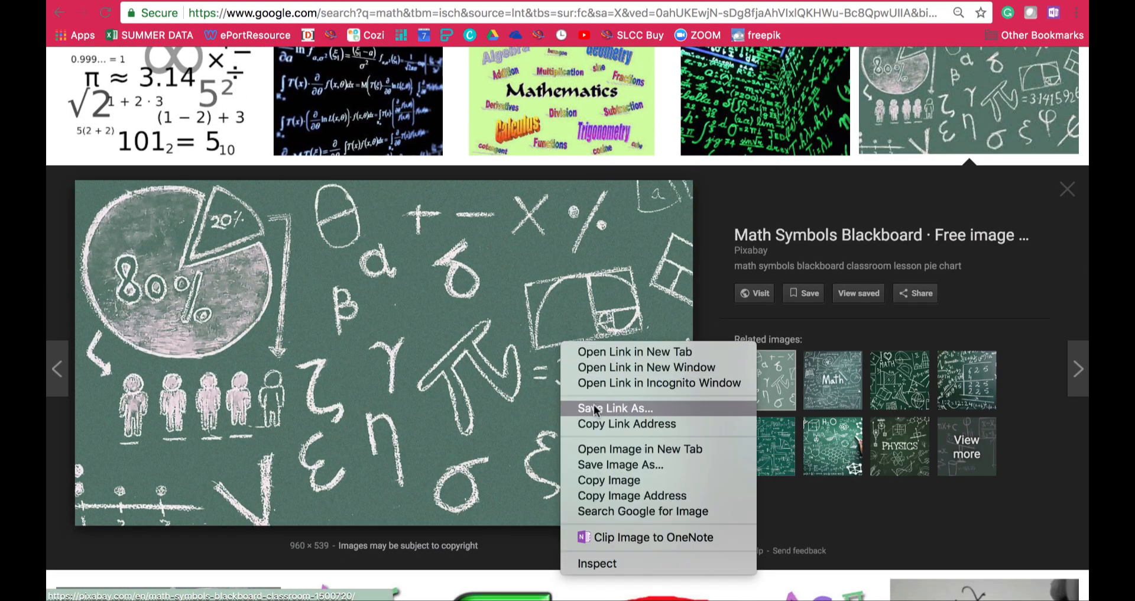
click(698, 465)
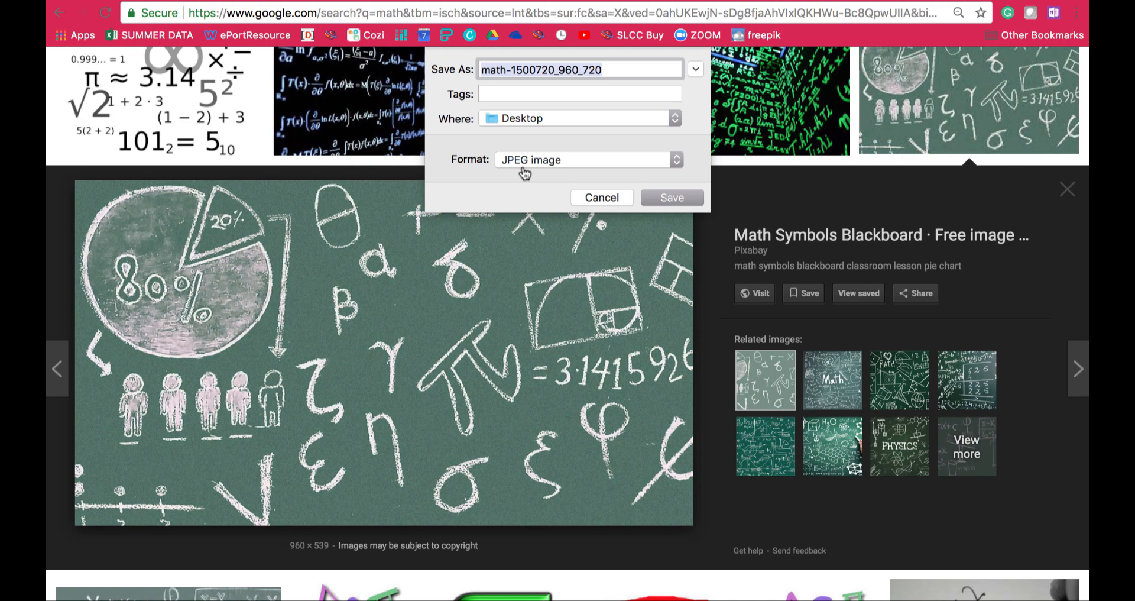
click(674, 201)
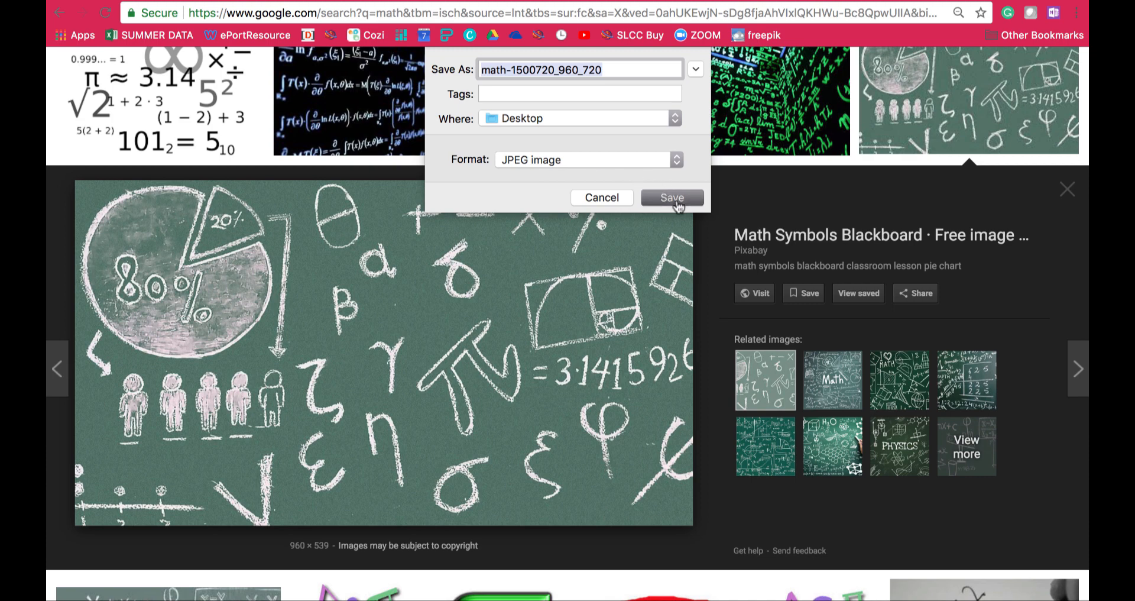
scroll(679, 206, up, 5)
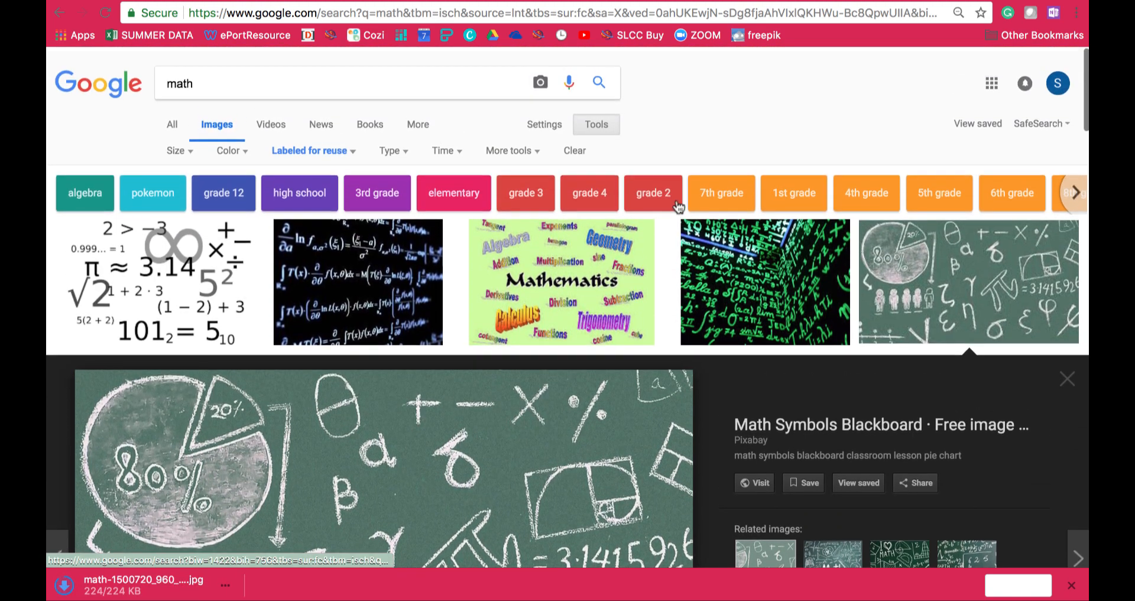
drag(211, 78, 147, 82)
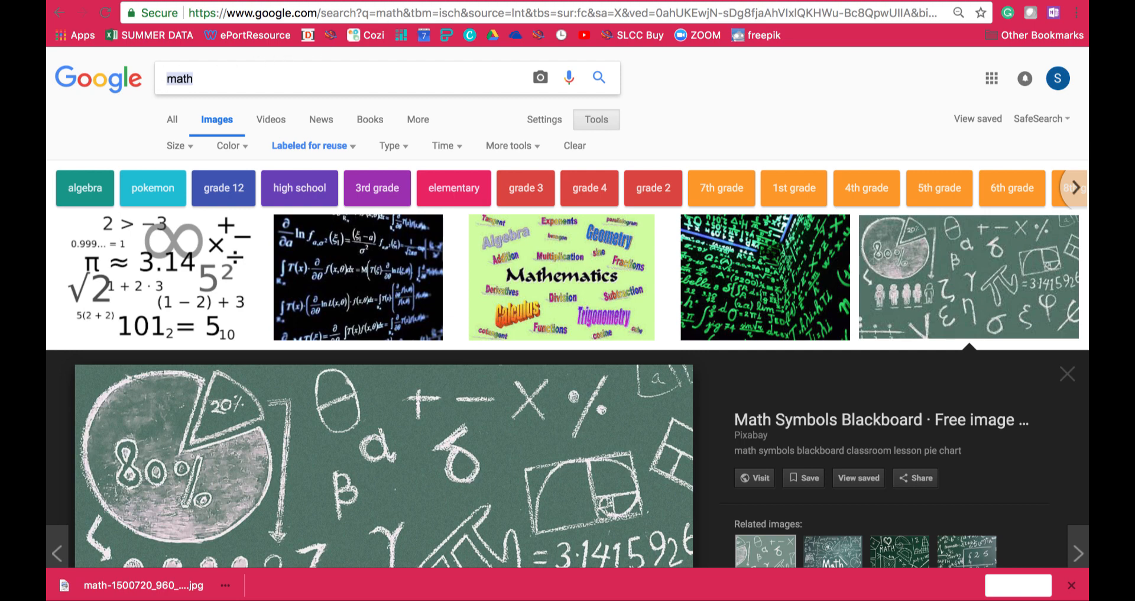
- Return to the ePortfolio's math page and replace the placeholder image with an upload of math-1500720_960_720.jpg
key(ctrl+shift+Tab)
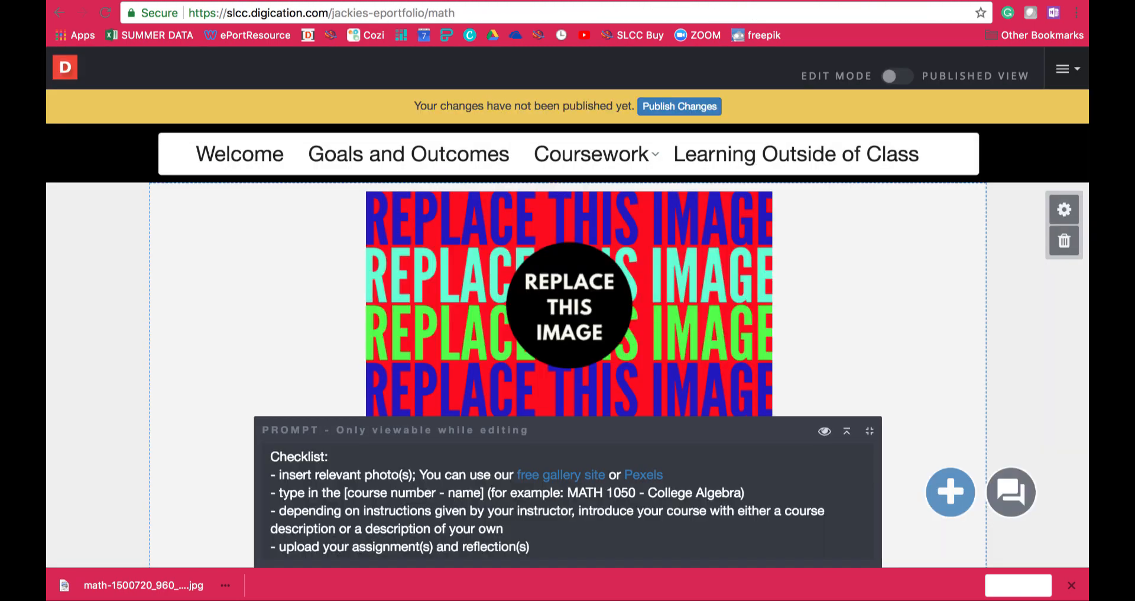
mouse_move(727, 288)
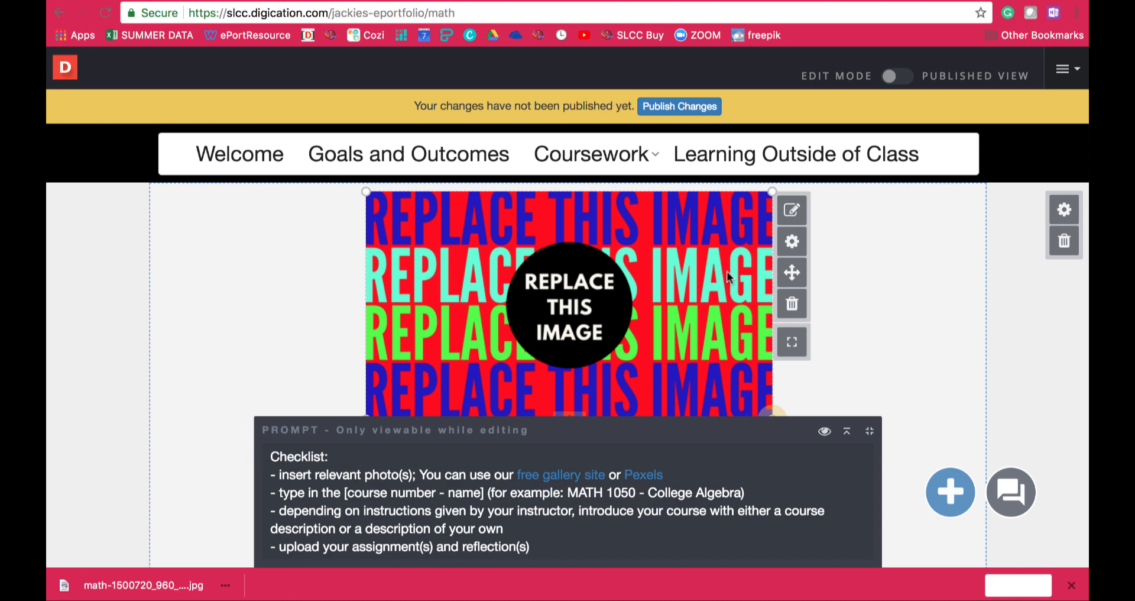
click(798, 216)
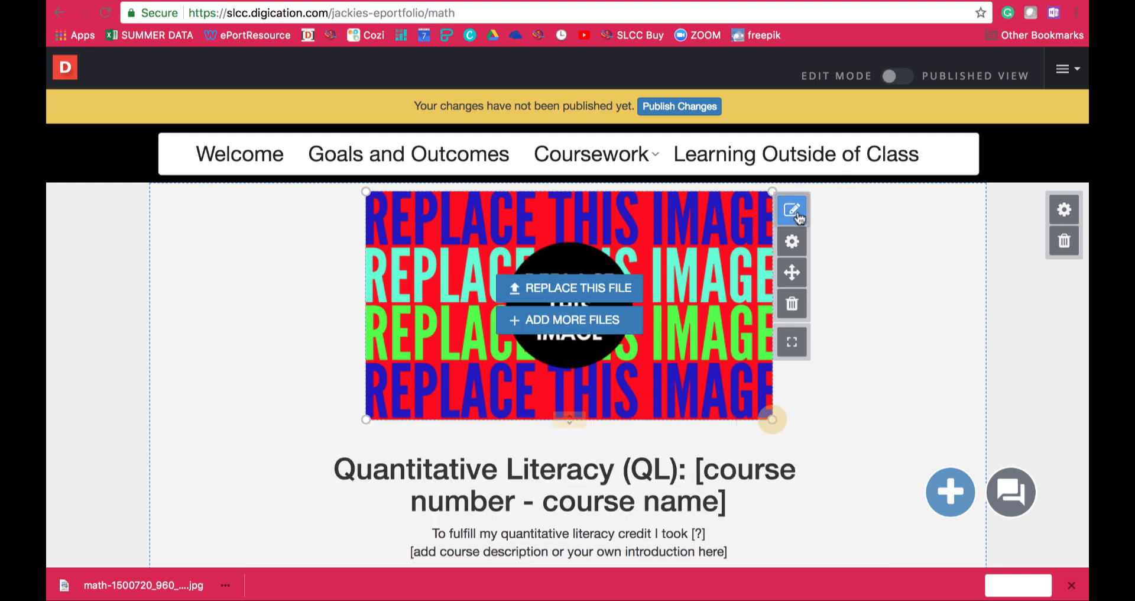
click(621, 289)
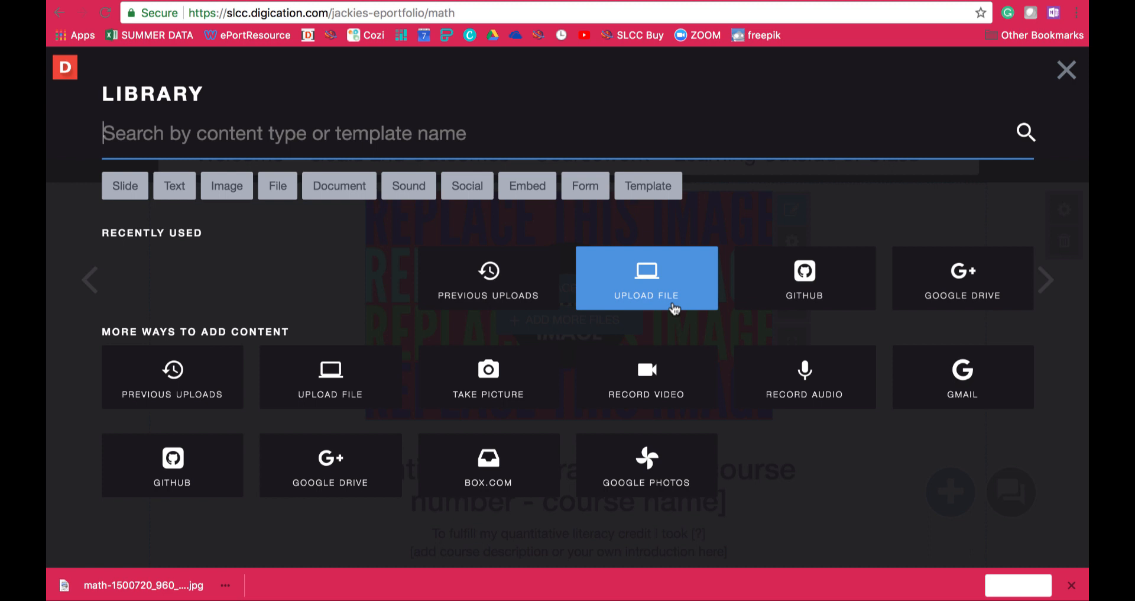
click(674, 307)
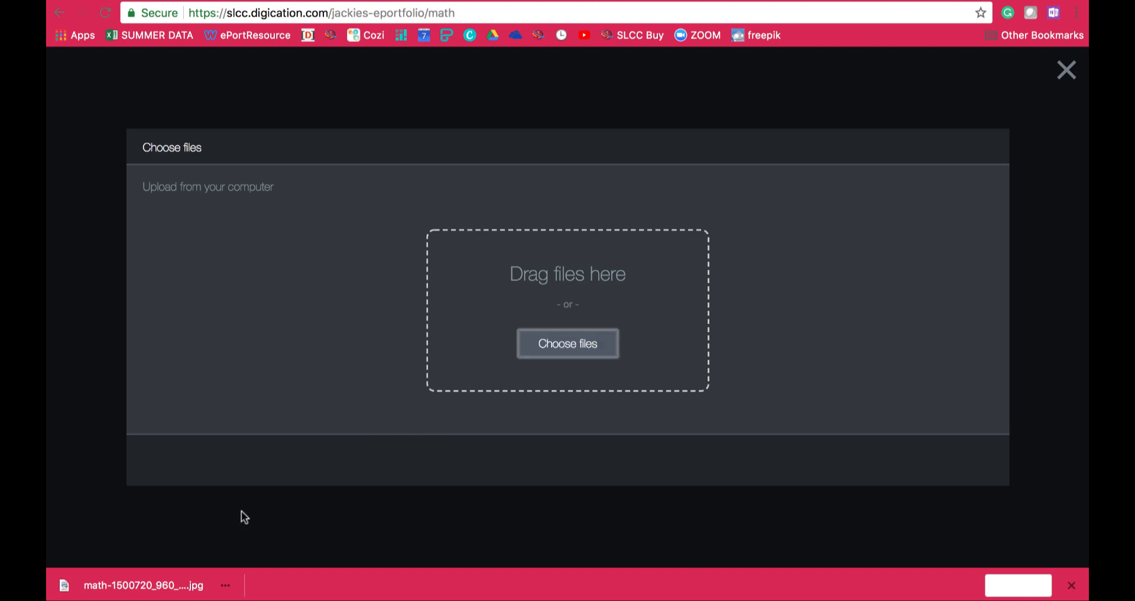
drag(144, 585, 408, 279)
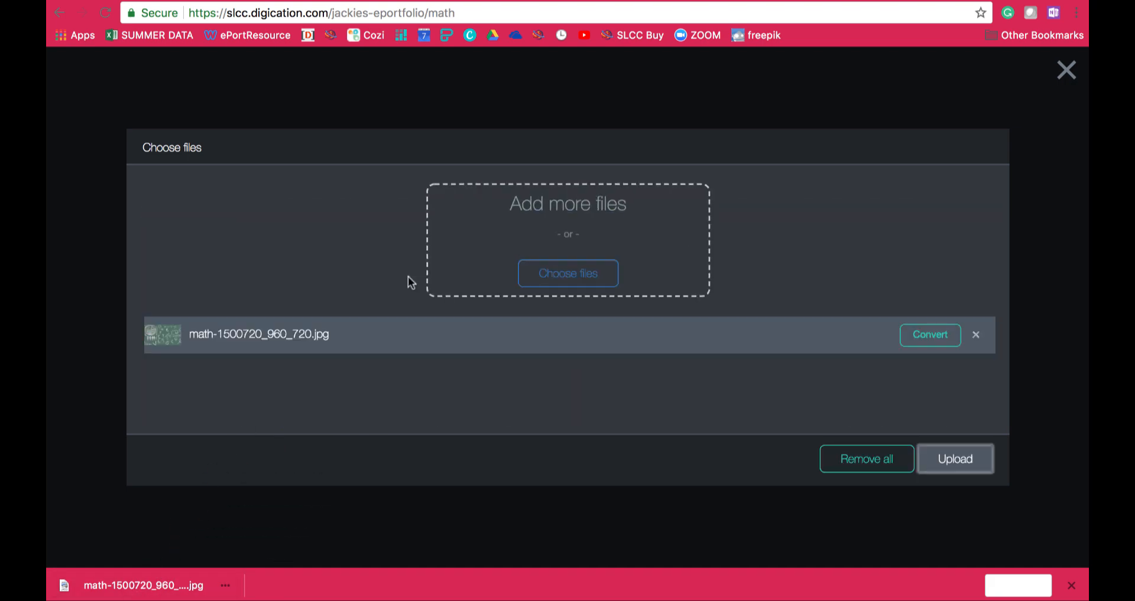
click(969, 462)
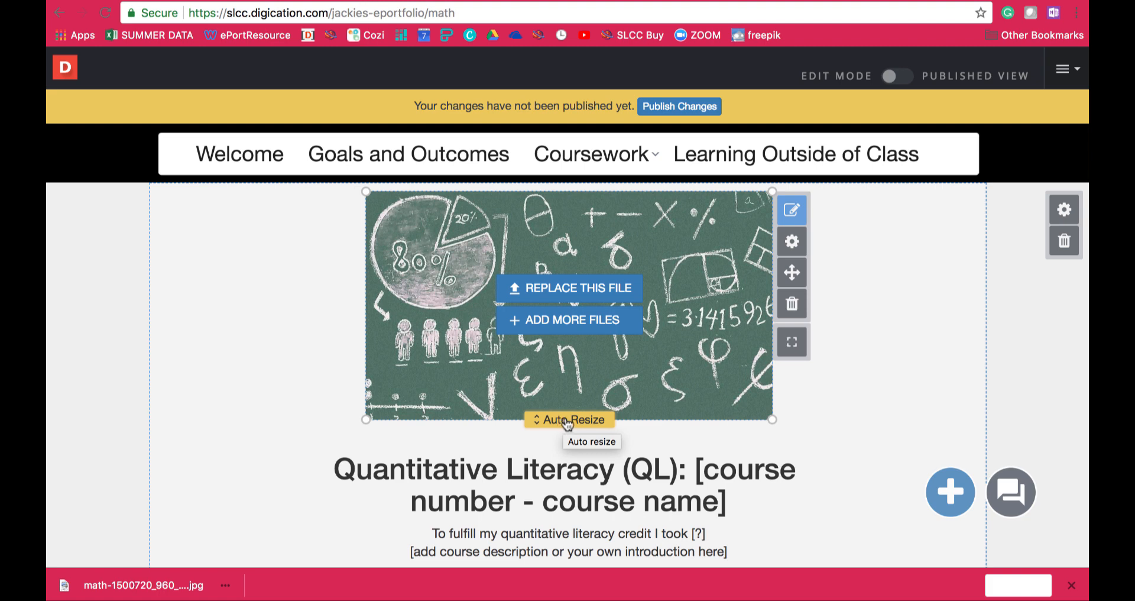
- Review the checklist in the editing prompt, including its example format for the course number and name
scroll(812, 407, down, 1)
scroll(813, 408, left, 3)
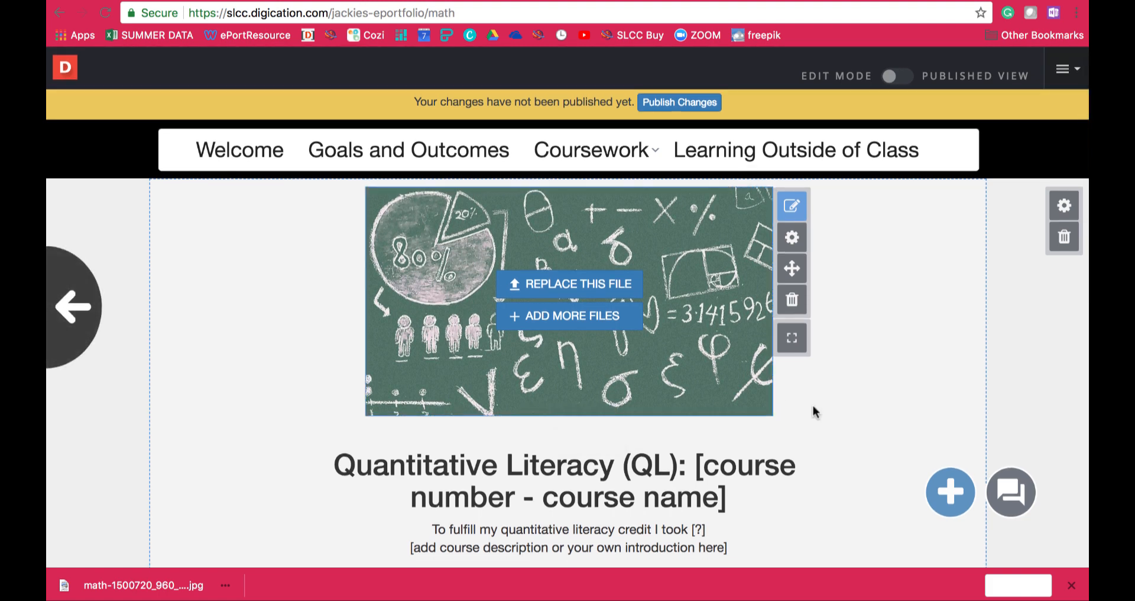
scroll(813, 407, down, 2)
scroll(814, 408, down, 2)
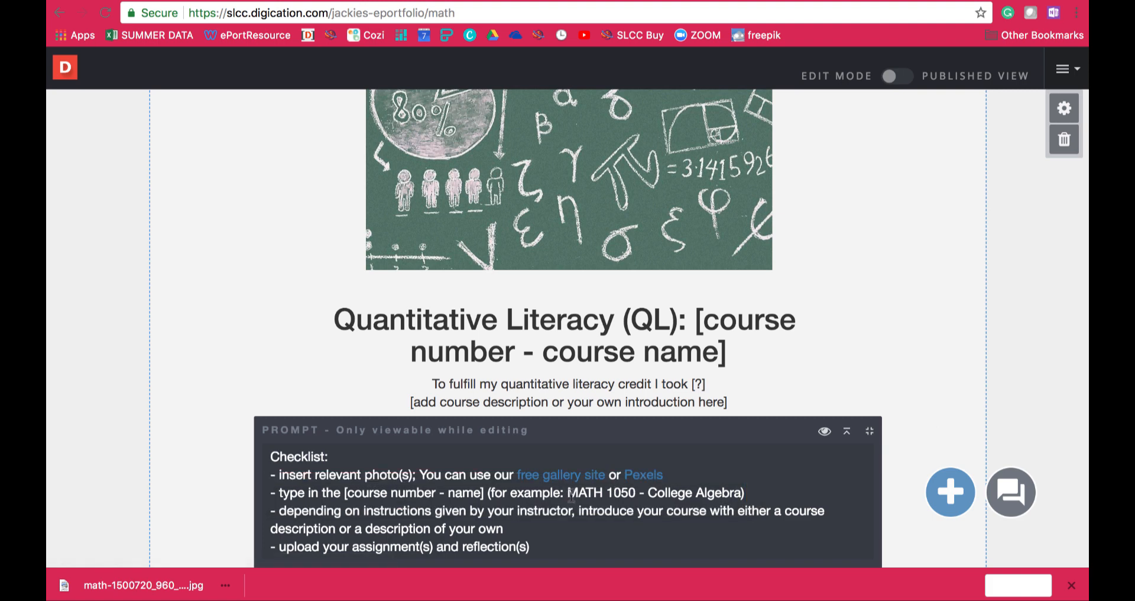
drag(571, 496, 742, 500)
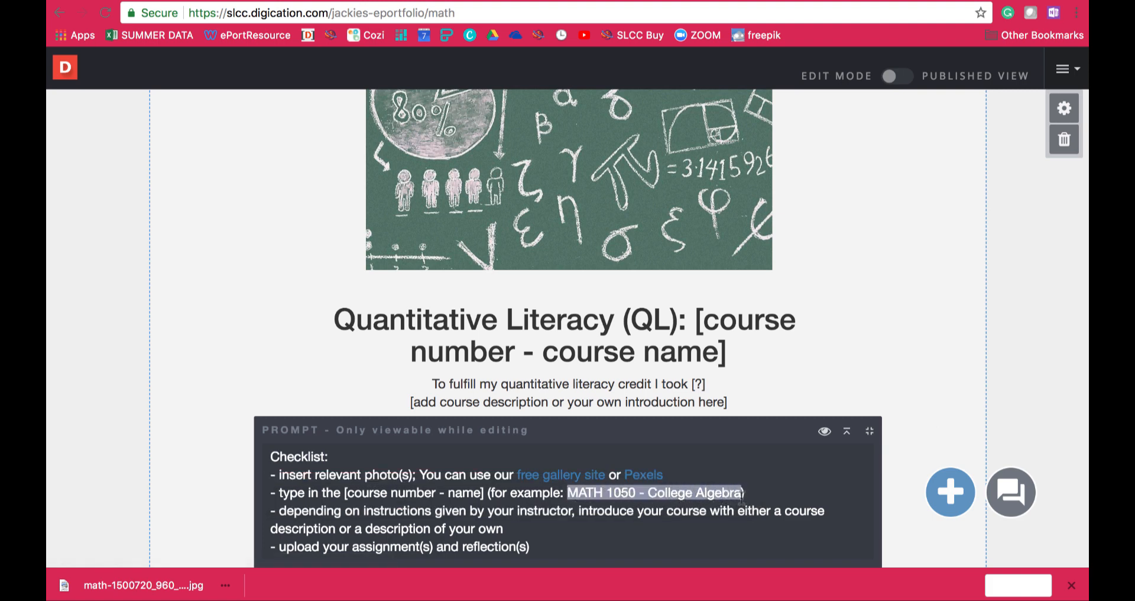
click(742, 498)
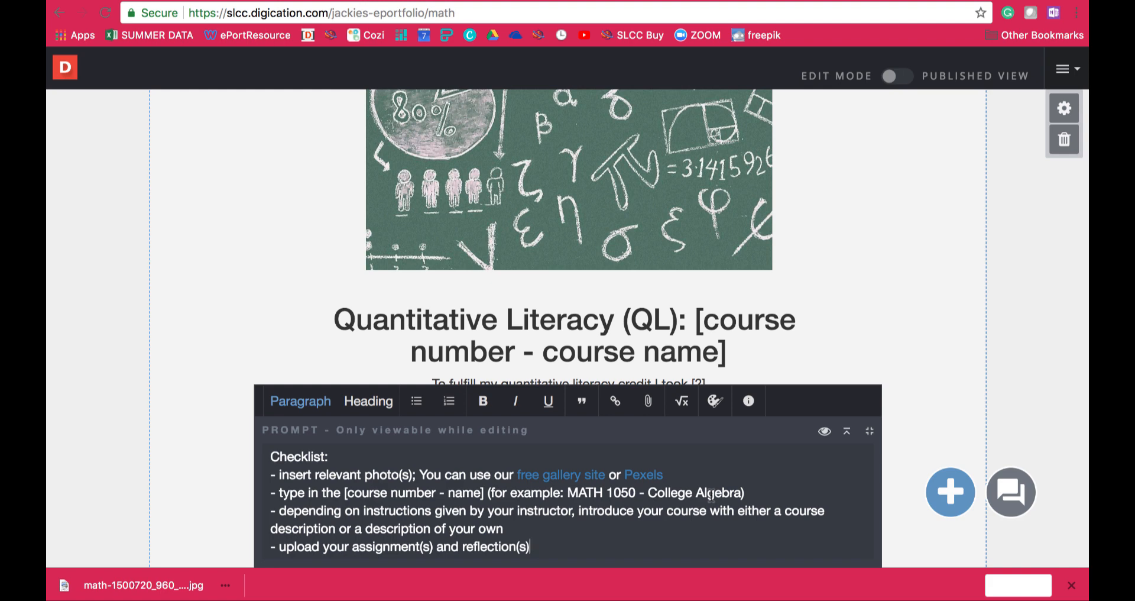
click(1026, 285)
scroll(1026, 285, up, 3)
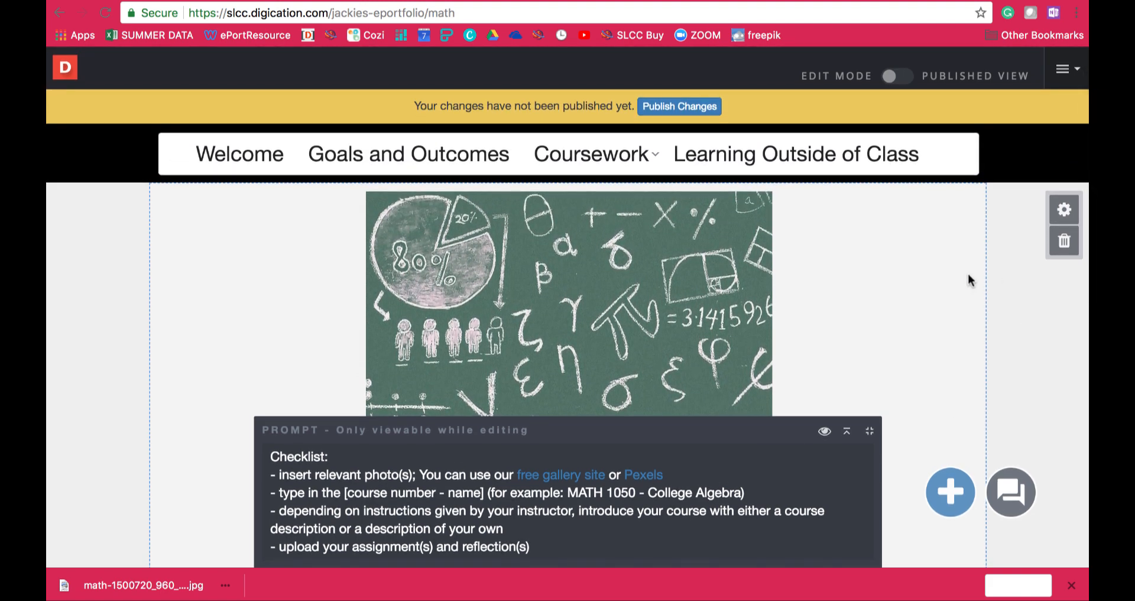
mouse_move(620, 168)
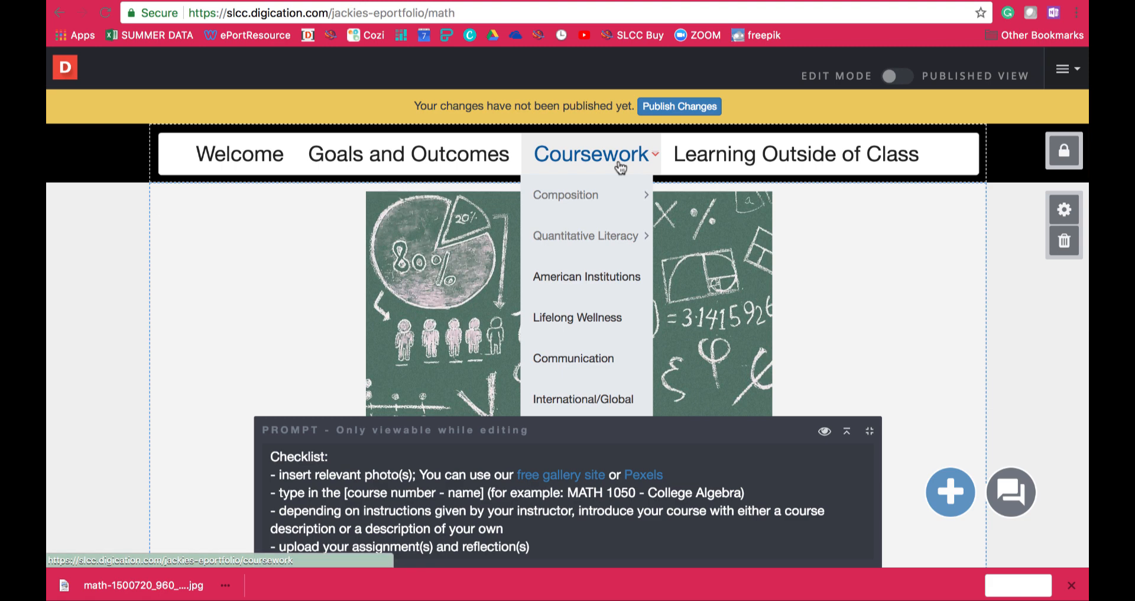
- Replace the "[course number - course name]" placeholder in the Quantitative Literacy heading with "MATH 1050 - College Algebra"
scroll(903, 360, down, 3)
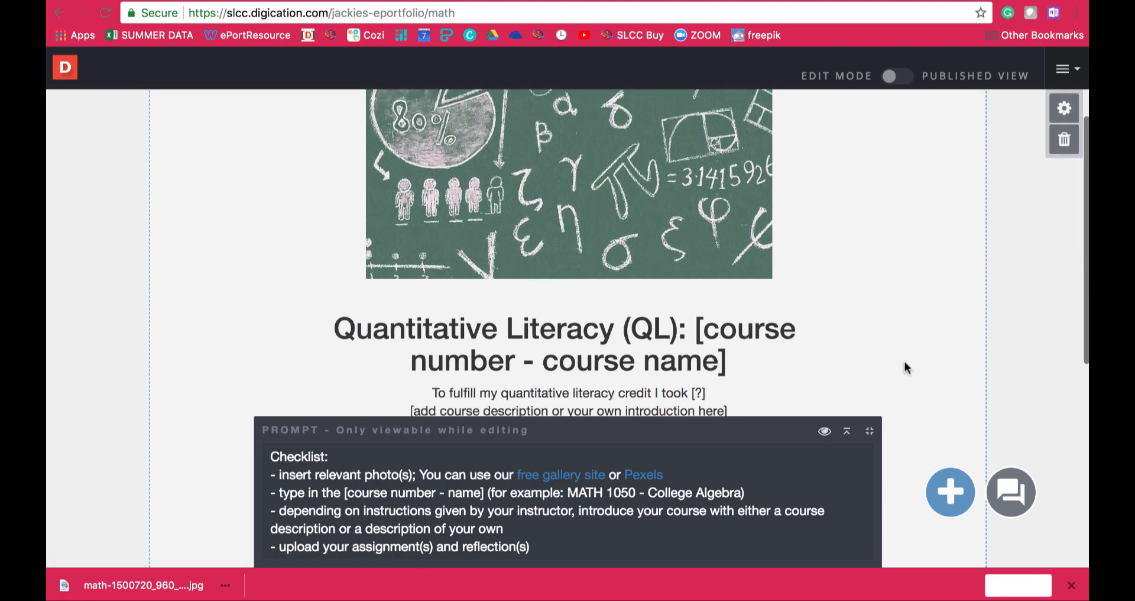
drag(729, 362, 699, 333)
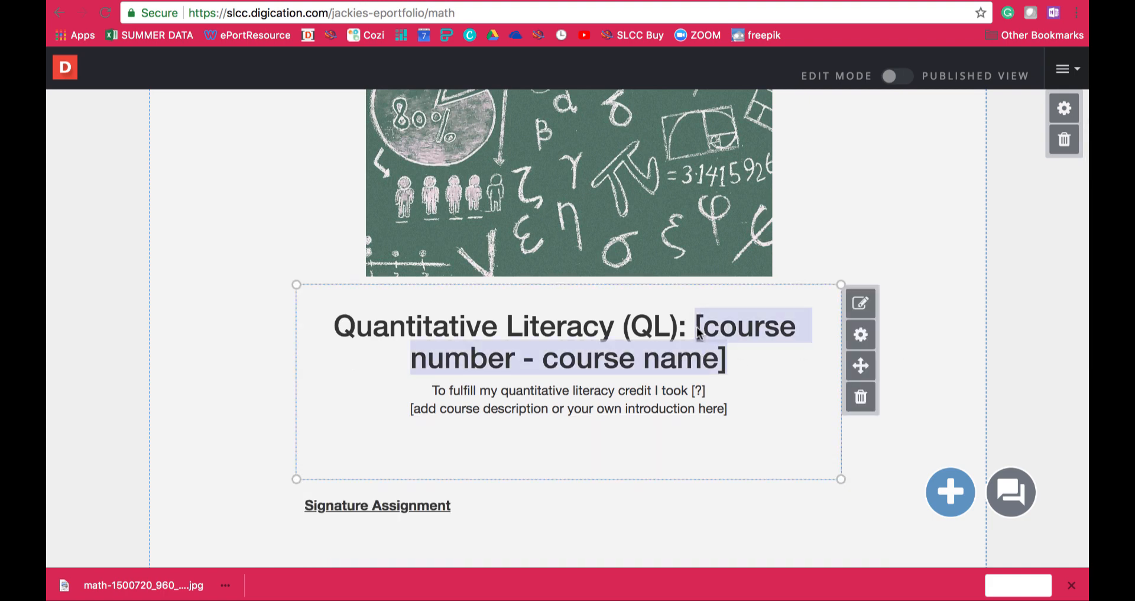
key(BackSpace)
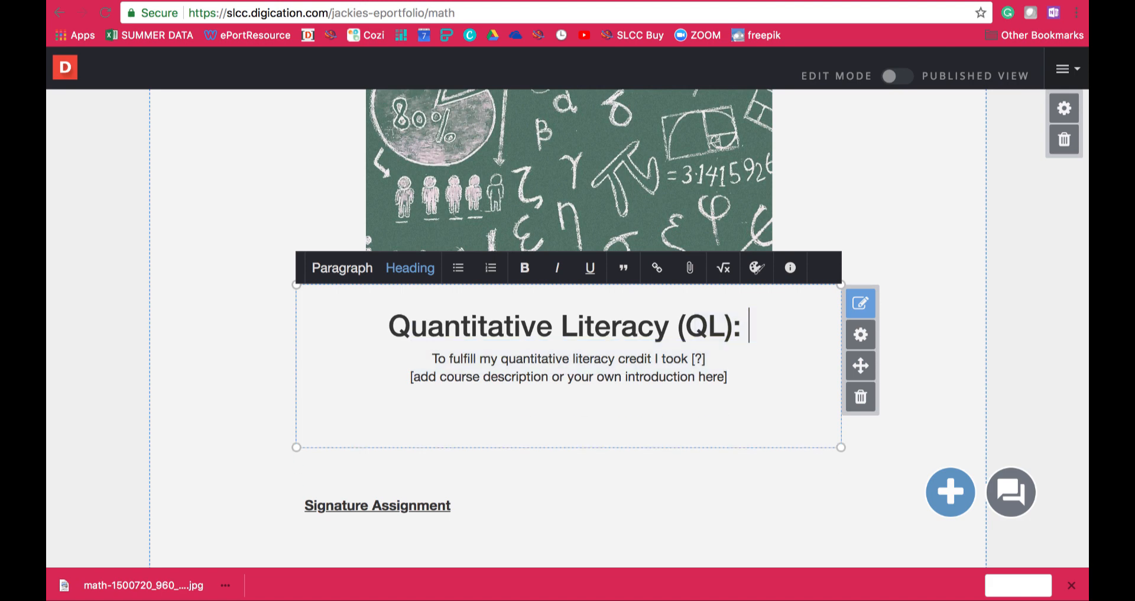
text(MA)
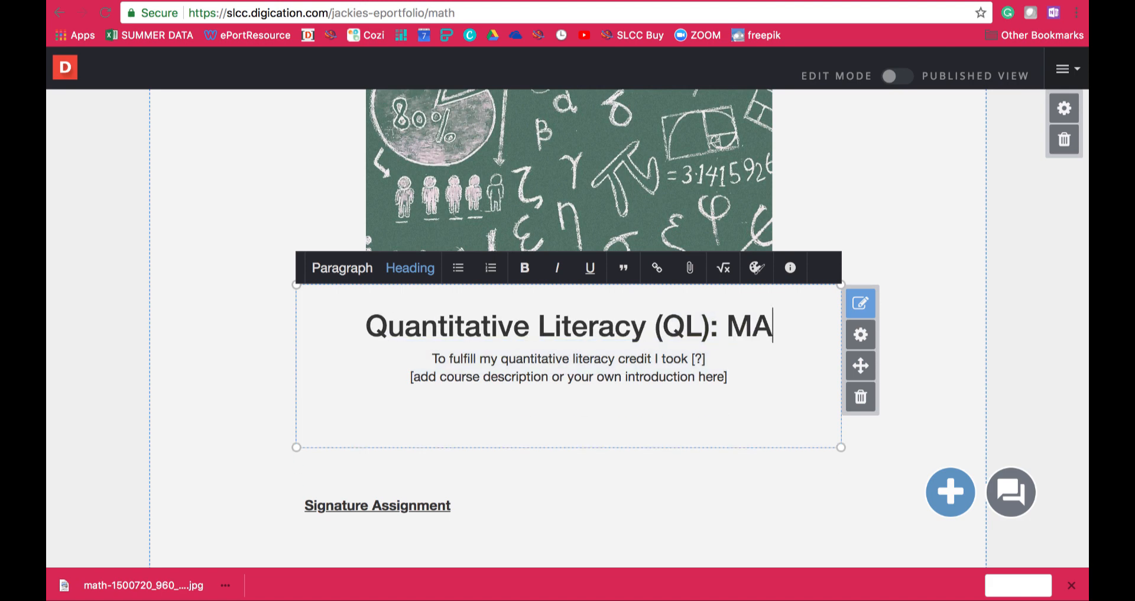
text(TH 1050 - )
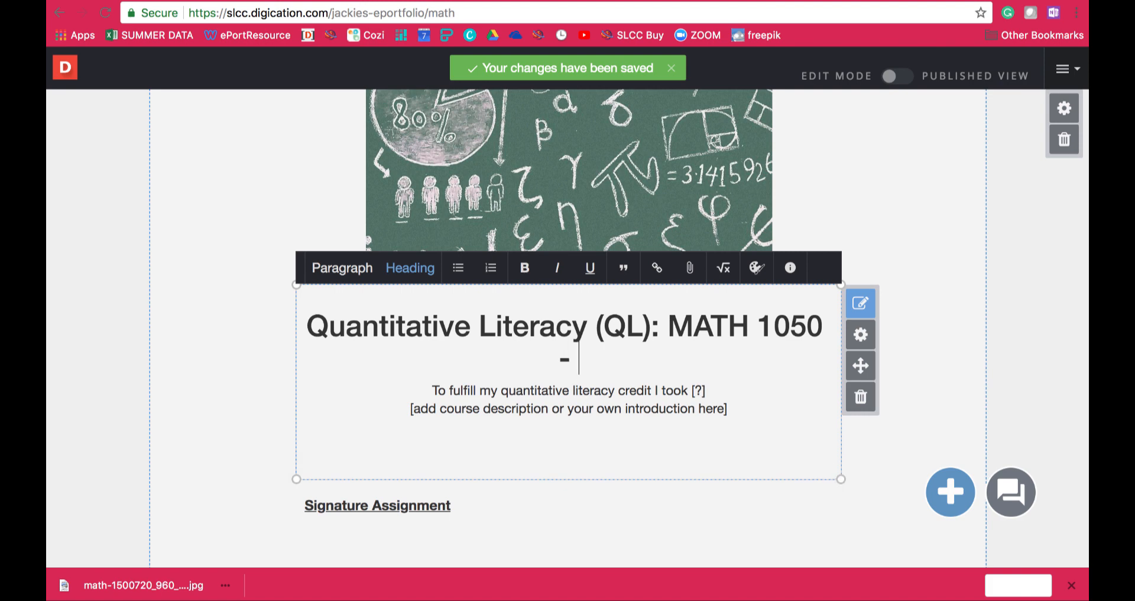
text(Colle)
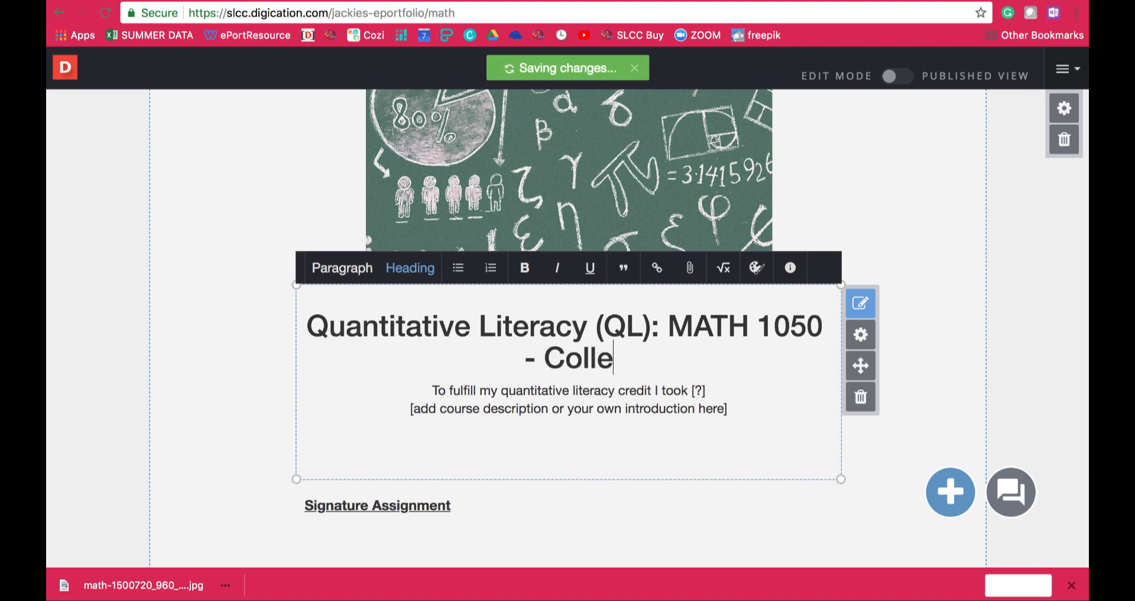
text(ge Algebra)
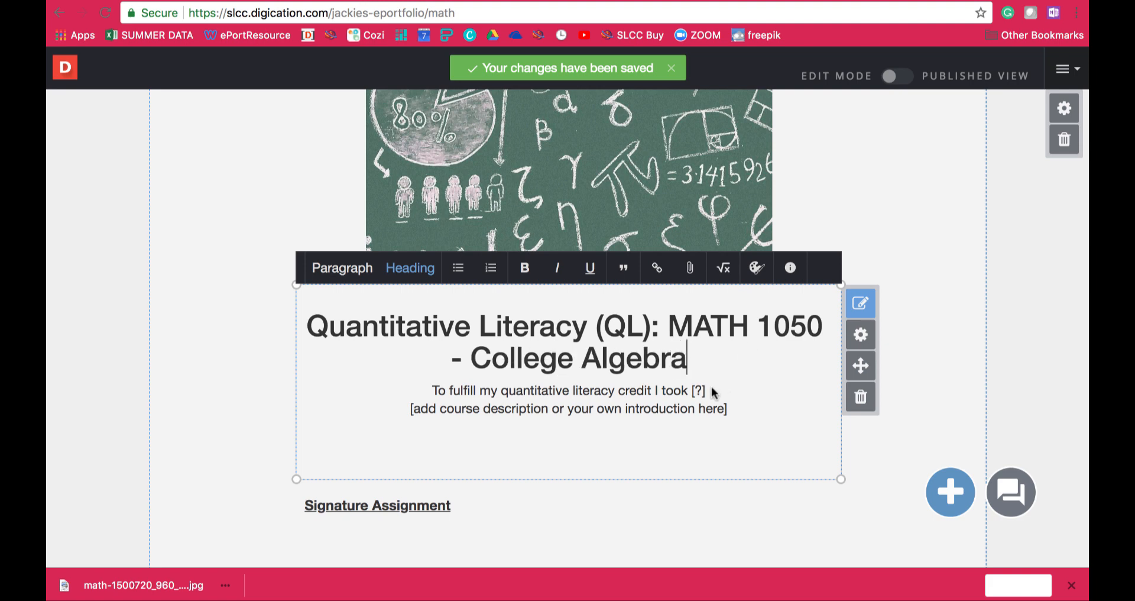
- Replace the "[?]" placeholder in the quantitative literacy credit sentence with "Math 1050."
double_click(691, 389)
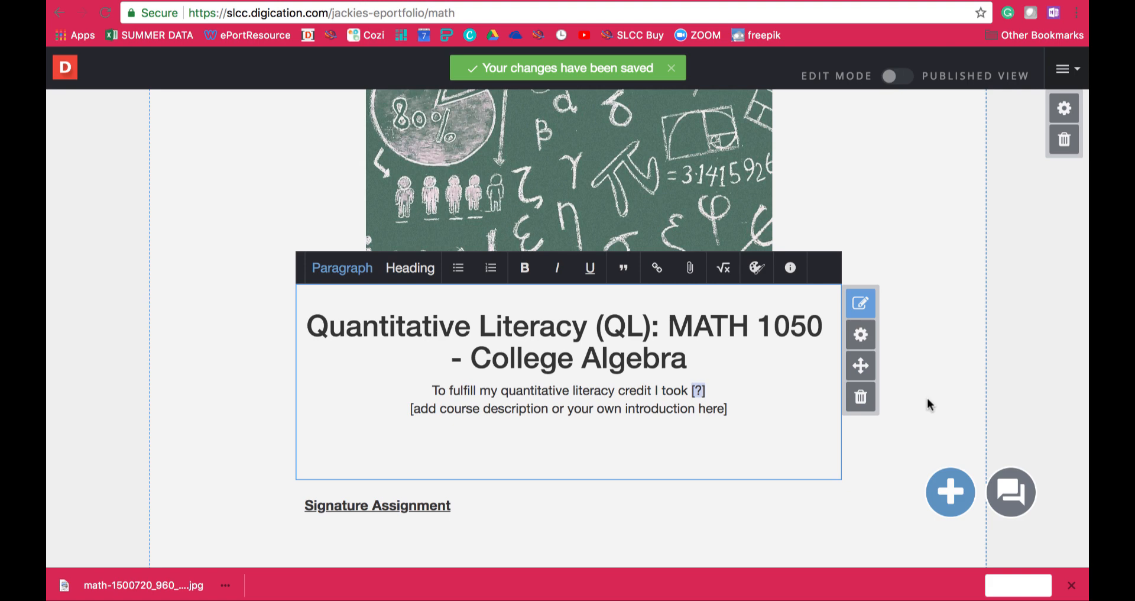
key(BackSpace)
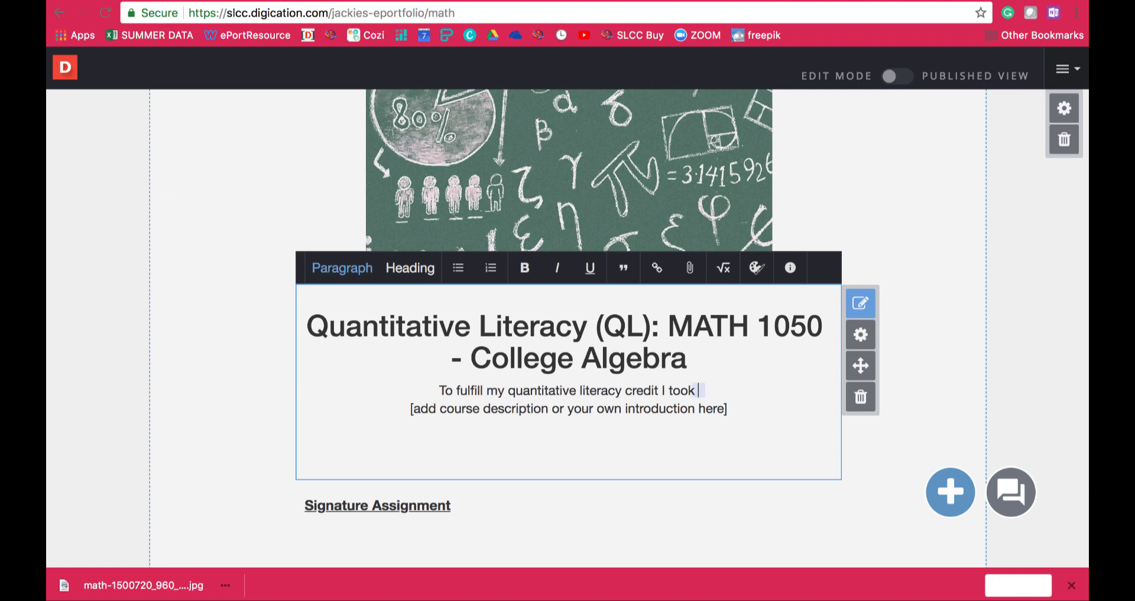
text(MA)
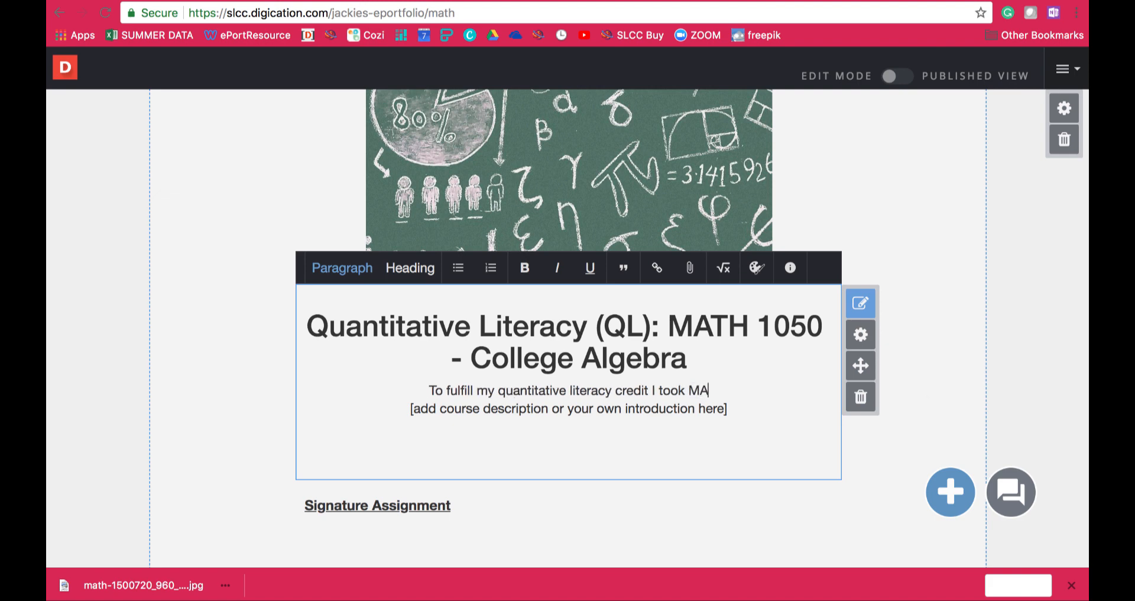
text(TH 1050.)
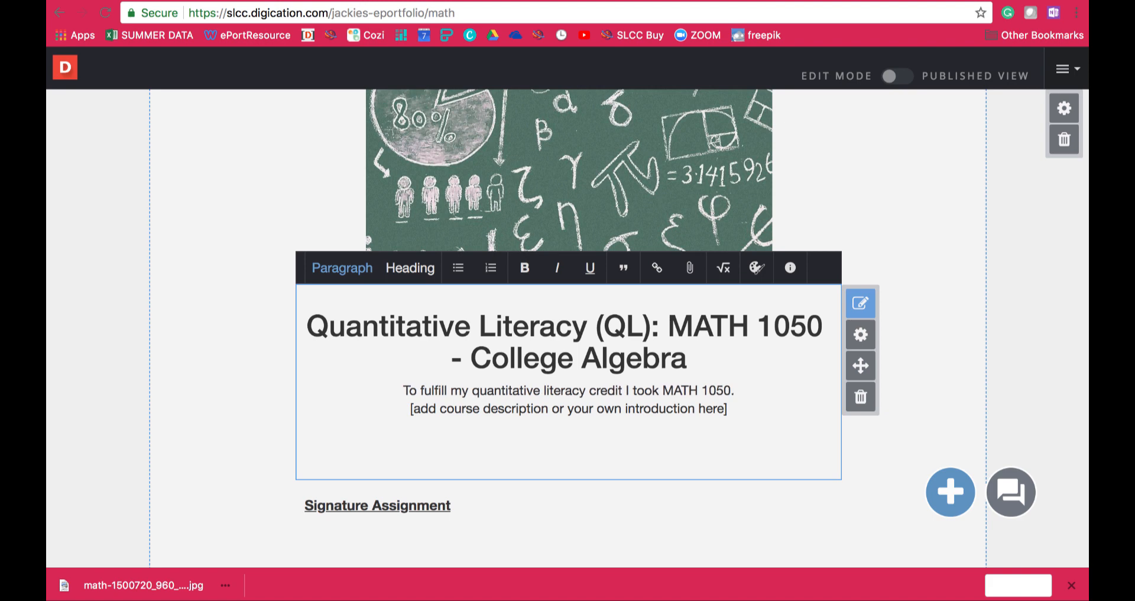
- Delete the "[add course description or your own introduction here]" placeholder line beneath the credit sentence
click(740, 410)
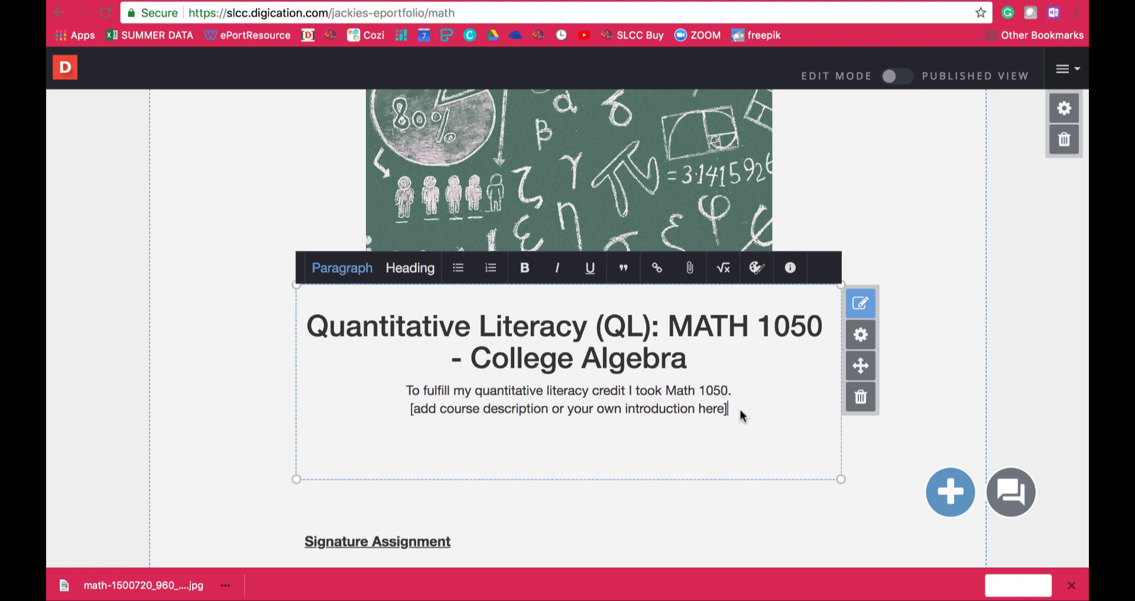
drag(743, 410, 388, 400)
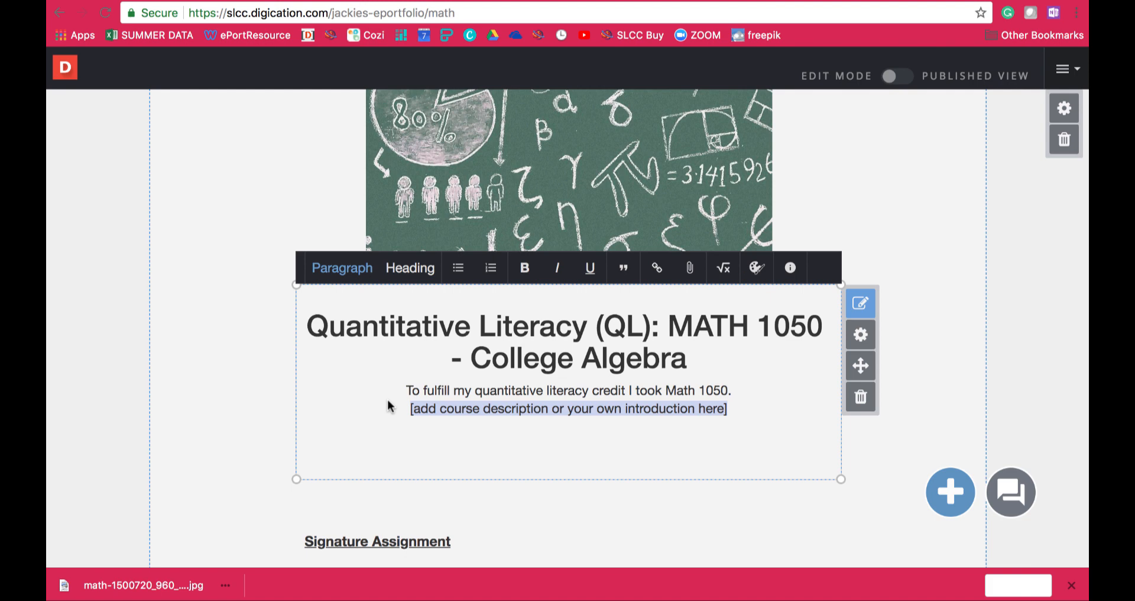
key(BackSpace)
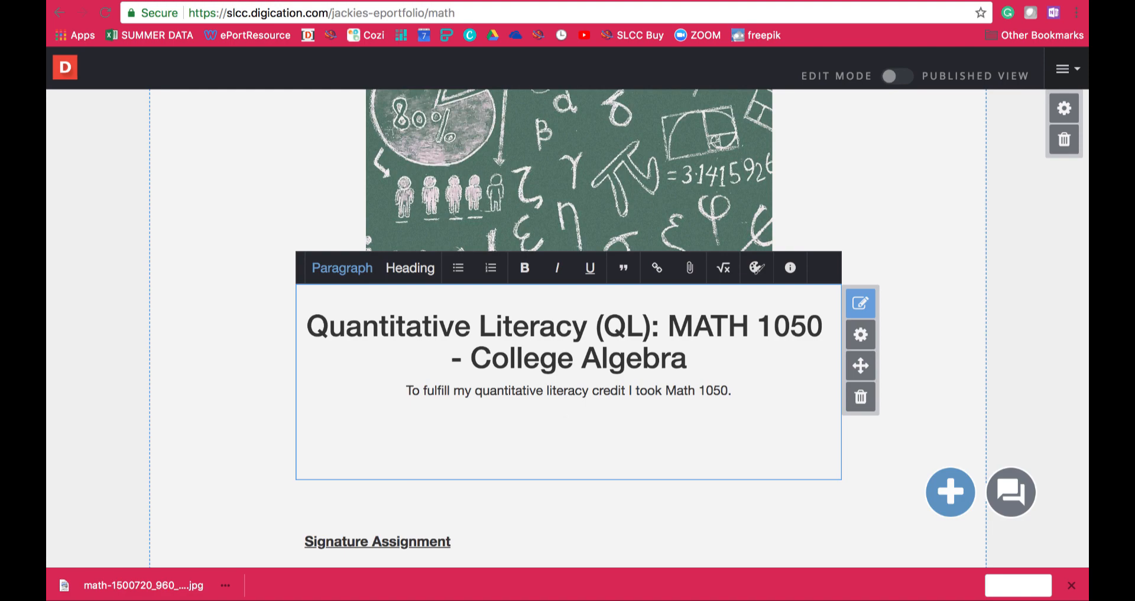
- Switch to the Syllabus document in Word and copy the Course Description paragraph under Description and Goals of the Course
drag(1088, 237, 648, 25)
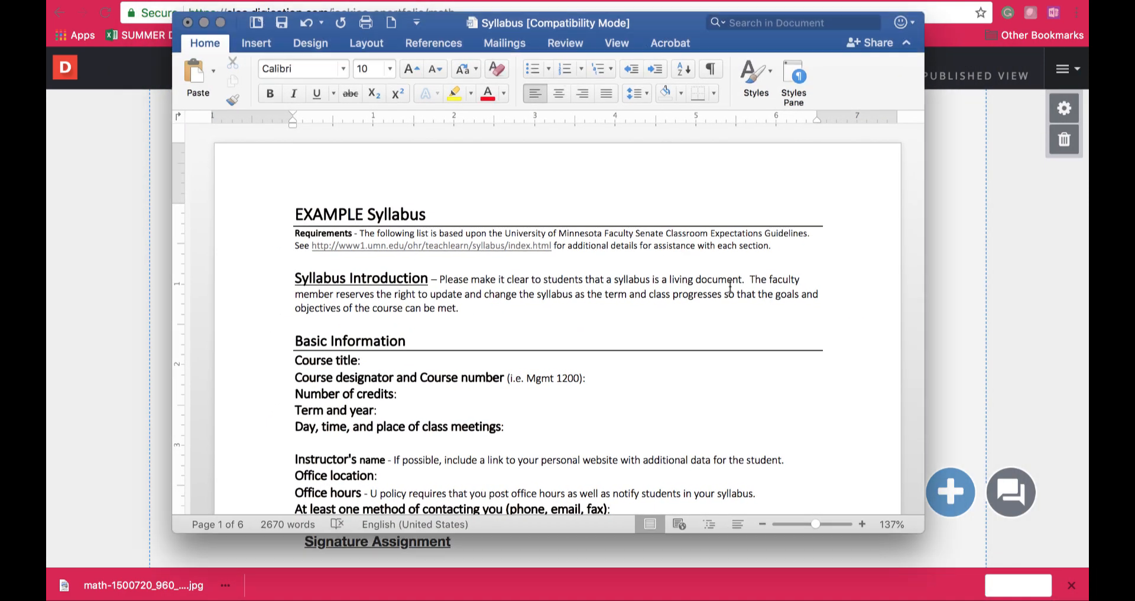
scroll(731, 287, down, 2)
scroll(730, 287, down, 5)
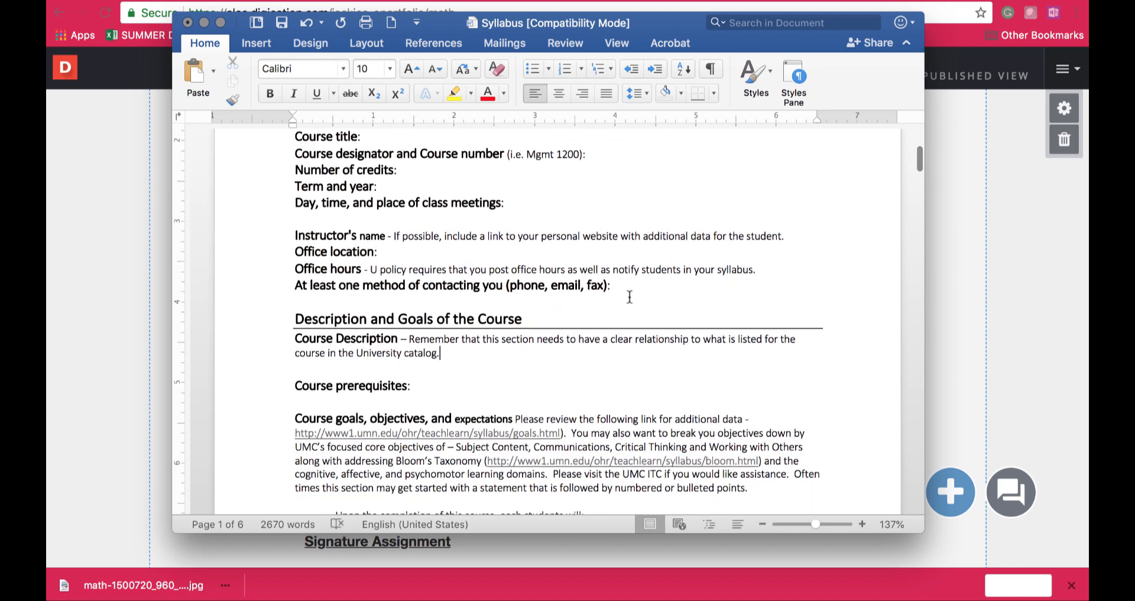
drag(293, 341, 486, 358)
right_click(407, 355)
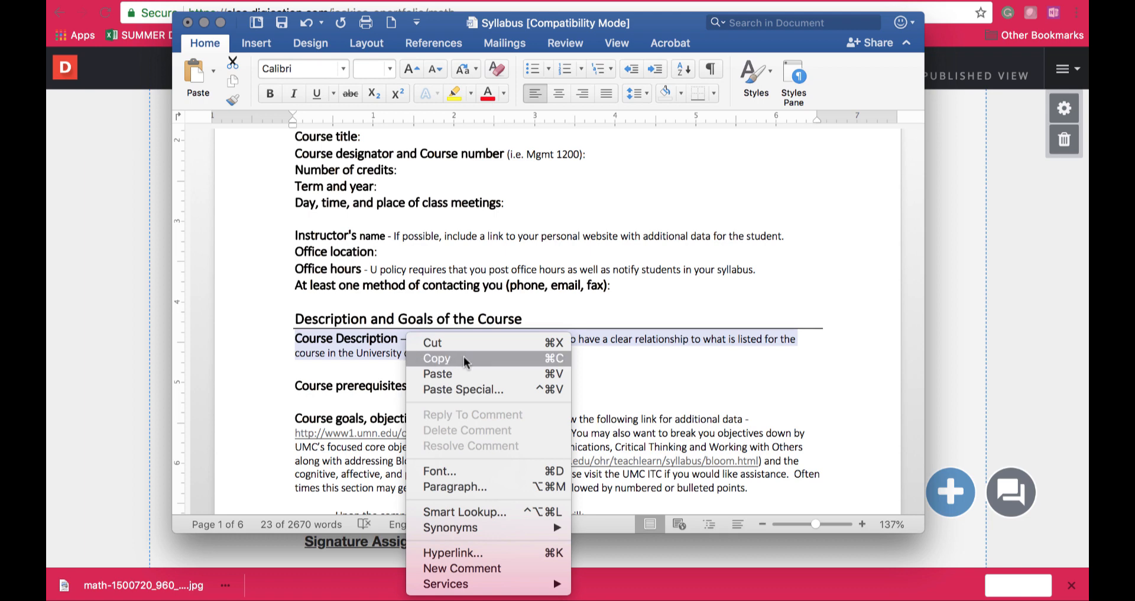
click(465, 359)
- Return to the ePortfolio page and paste the course description below the Math 1050 credit sentence
click(103, 322)
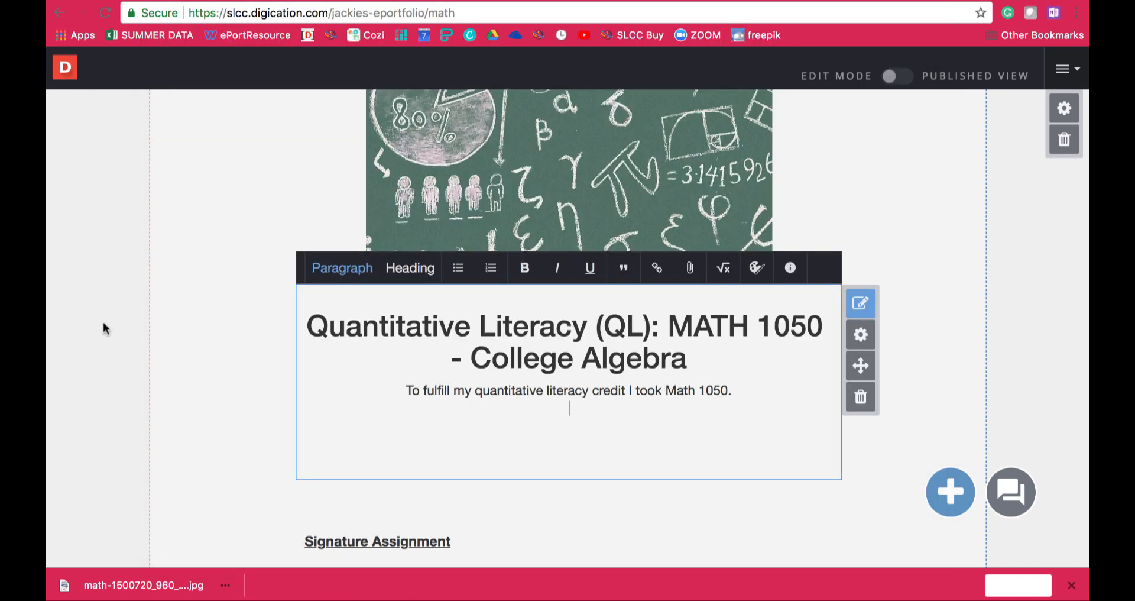
right_click(576, 411)
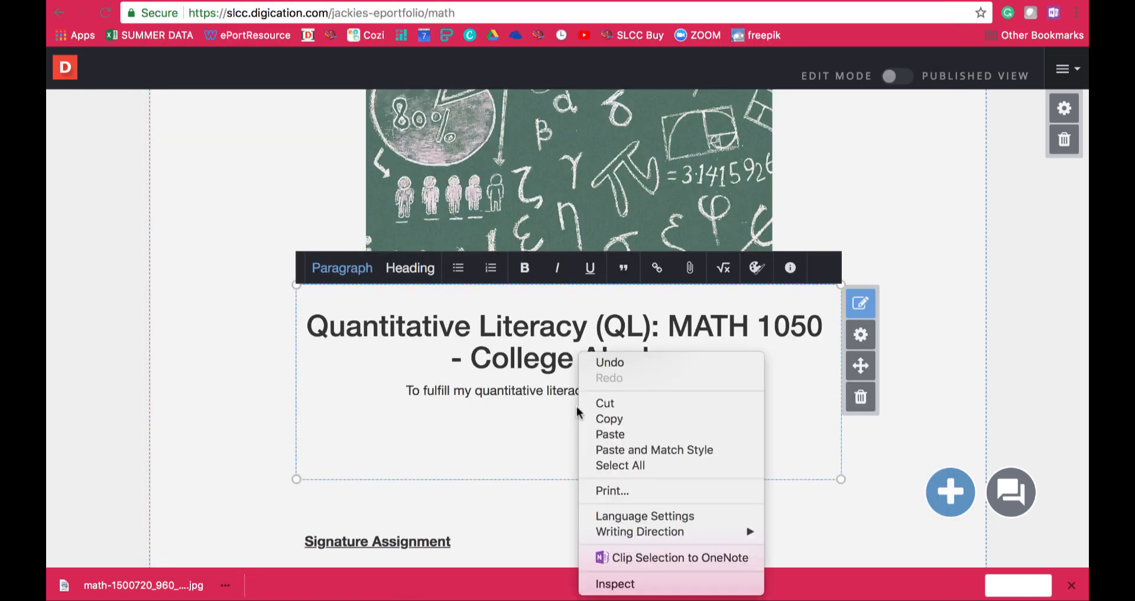
click(615, 432)
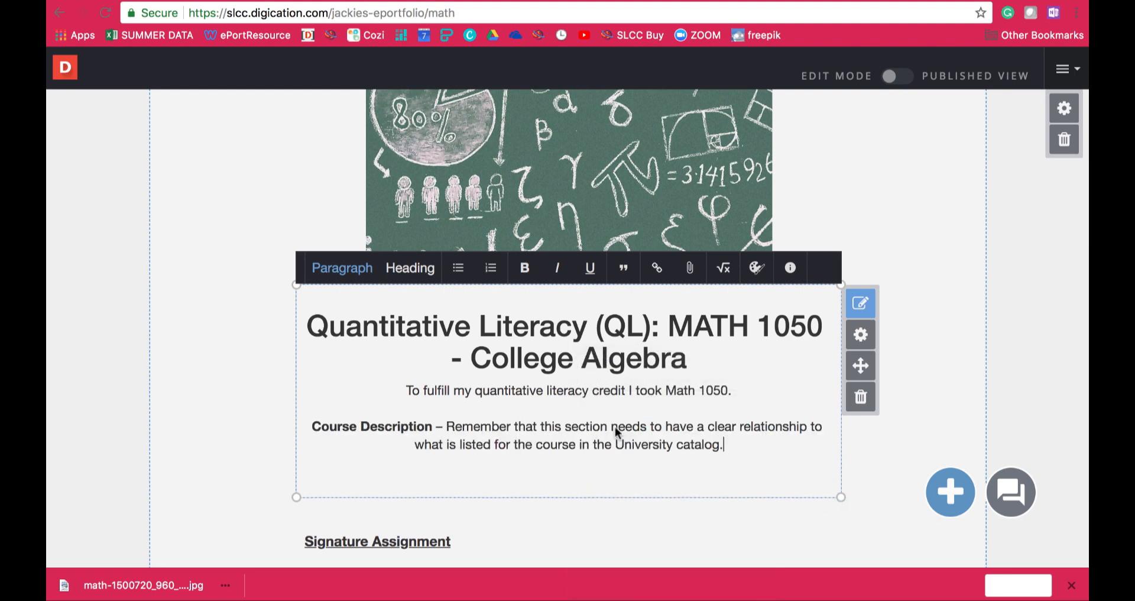
- Switch to the Word document with the Intelligent Machines essay and copy the essay from its title through the source line
scroll(899, 430, down, 5)
scroll(901, 436, down, 5)
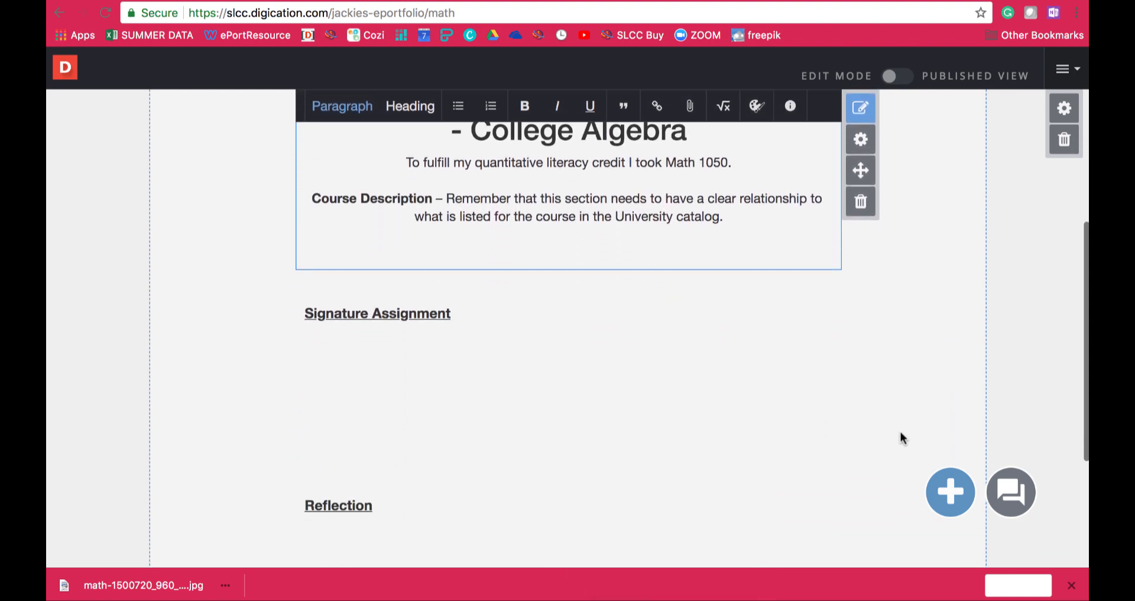
scroll(899, 438, down, 2)
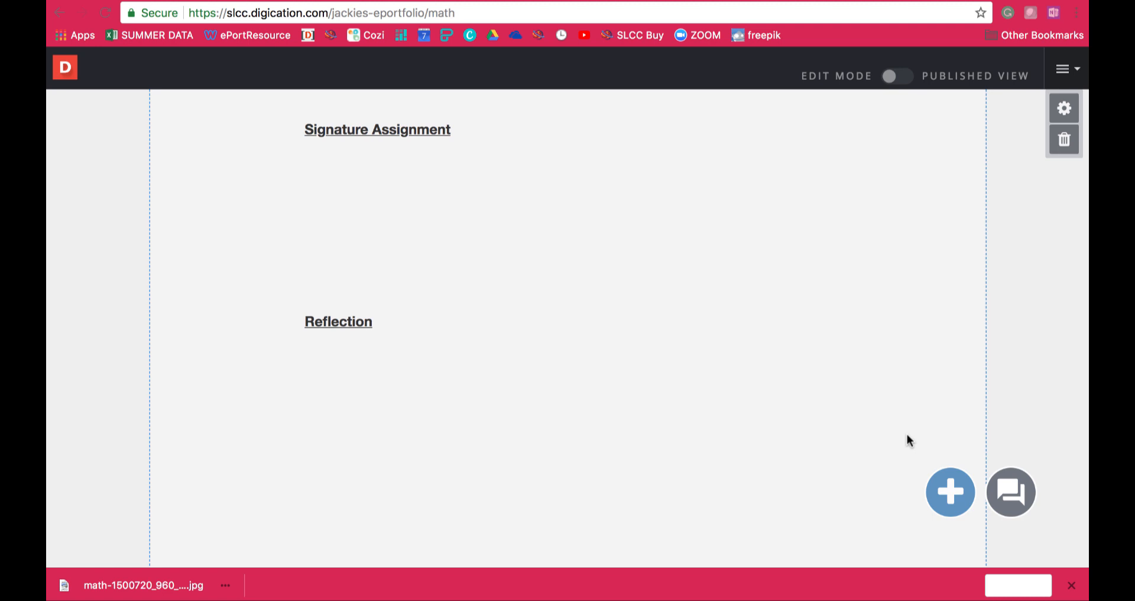
drag(1088, 142, 658, 17)
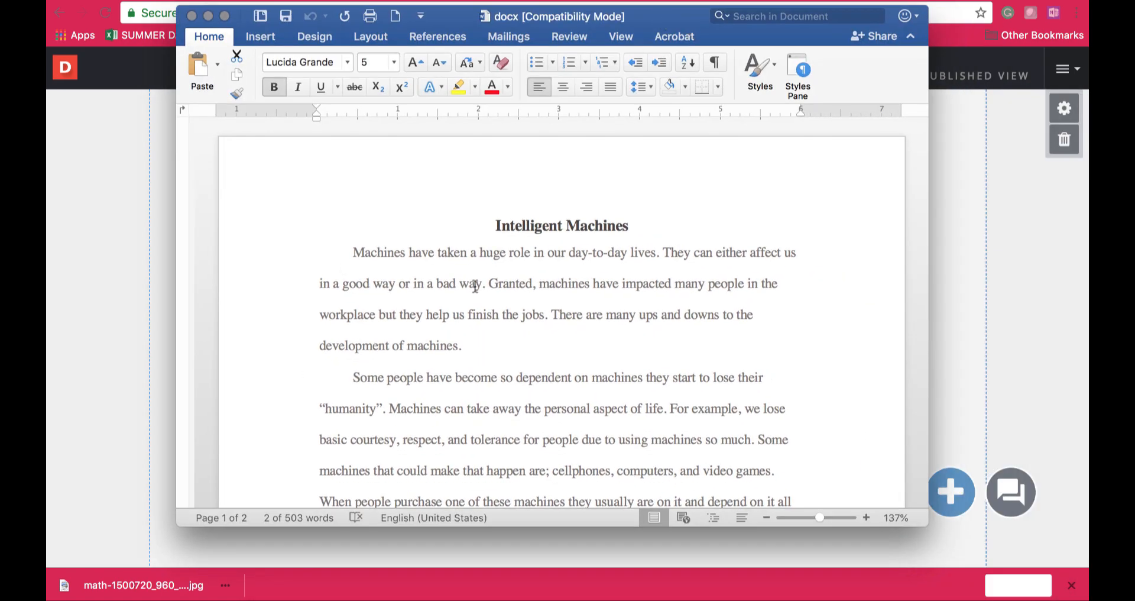
drag(496, 225, 730, 466)
right_click(556, 157)
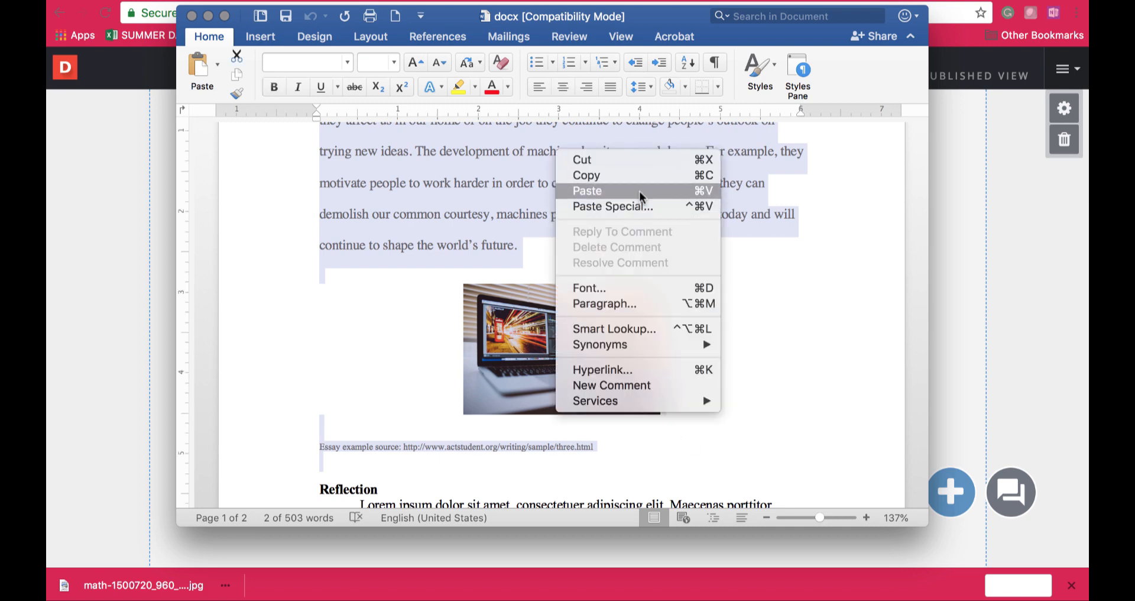
click(638, 173)
- Paste the essay on a new line under the ePortfolio page's Signature Assignment heading and select the image placeholder near its end
click(970, 223)
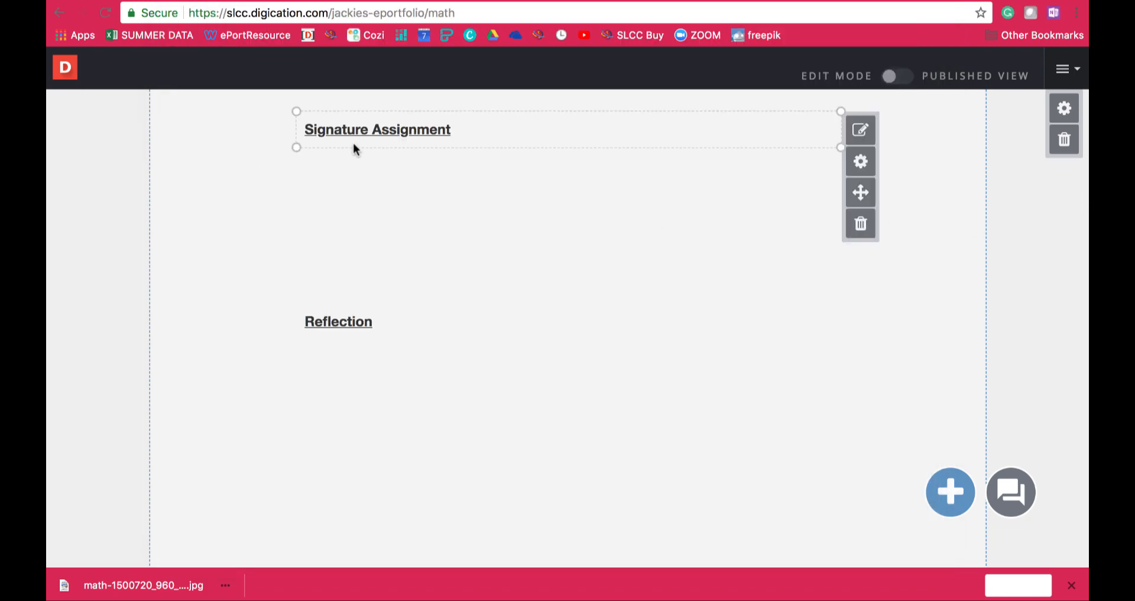
click(484, 135)
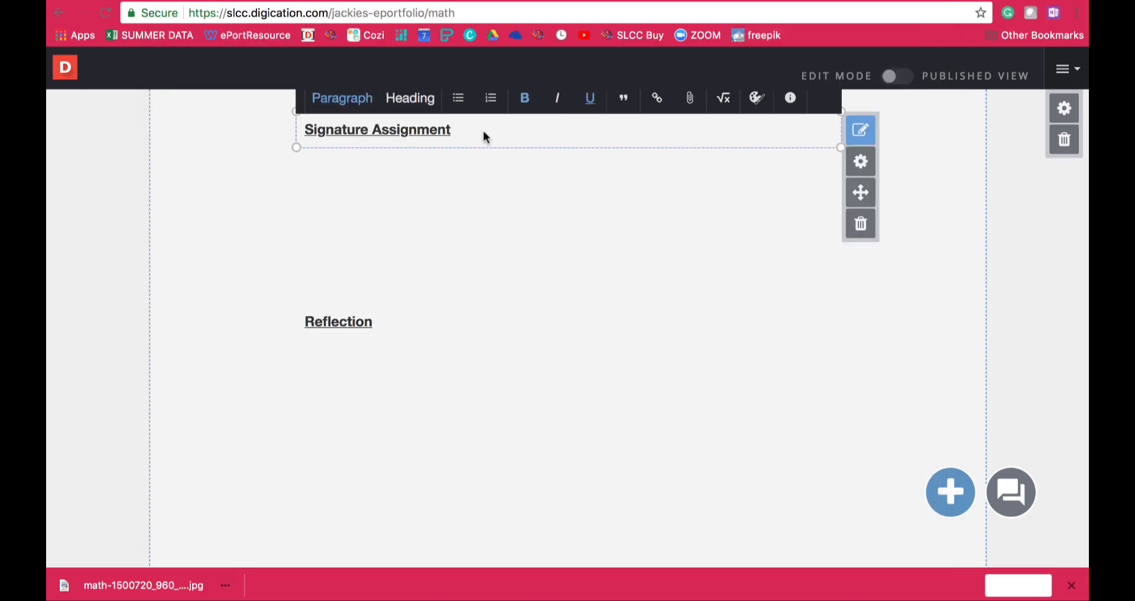
key(Return)
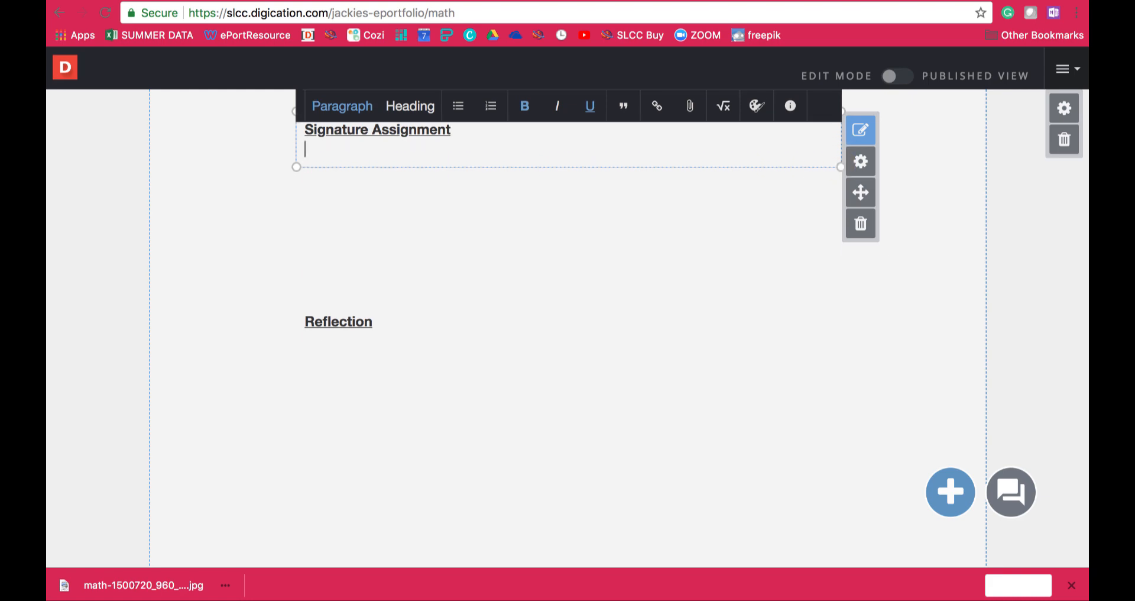
key(super+v)
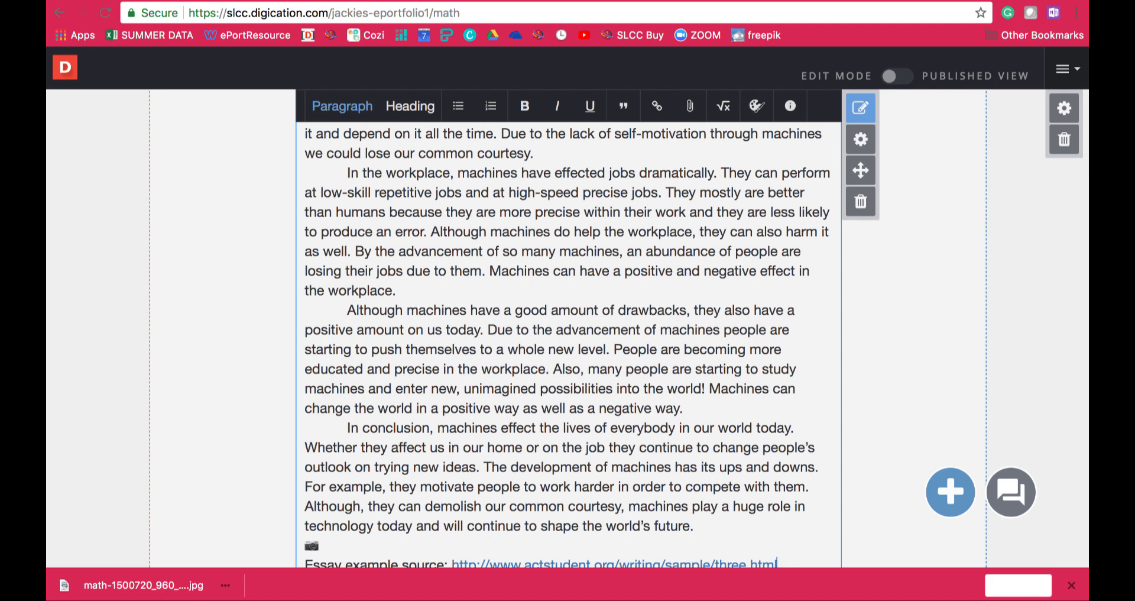
click(329, 545)
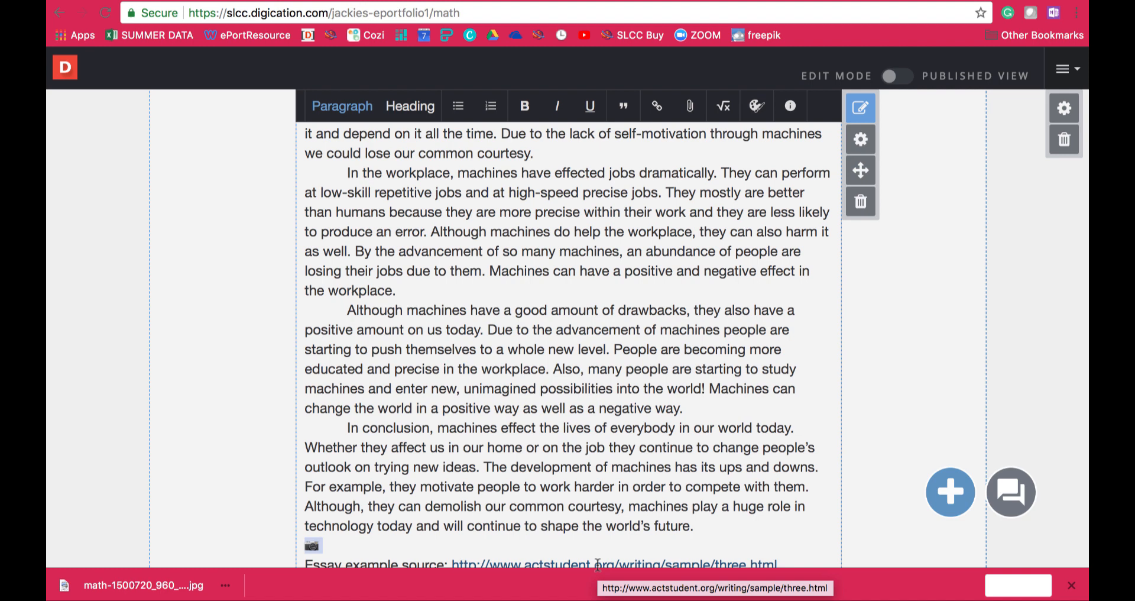
- Delete the image placeholder near the essay's end and center the essay title Intelligent Machines
key(BackSpace)
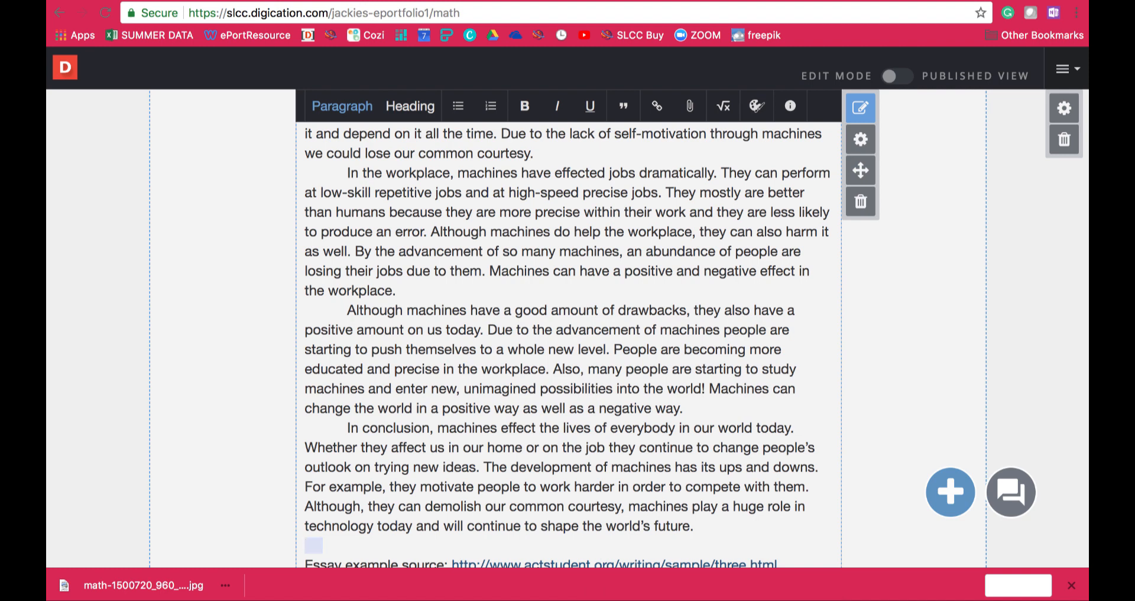
scroll(736, 482, up, 5)
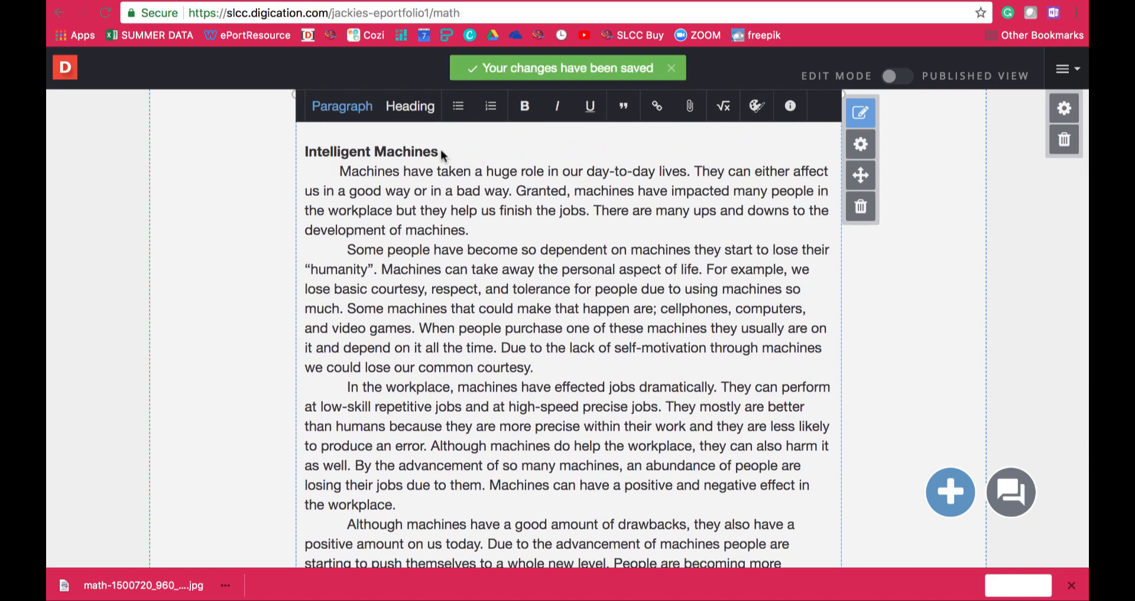
drag(441, 152, 298, 152)
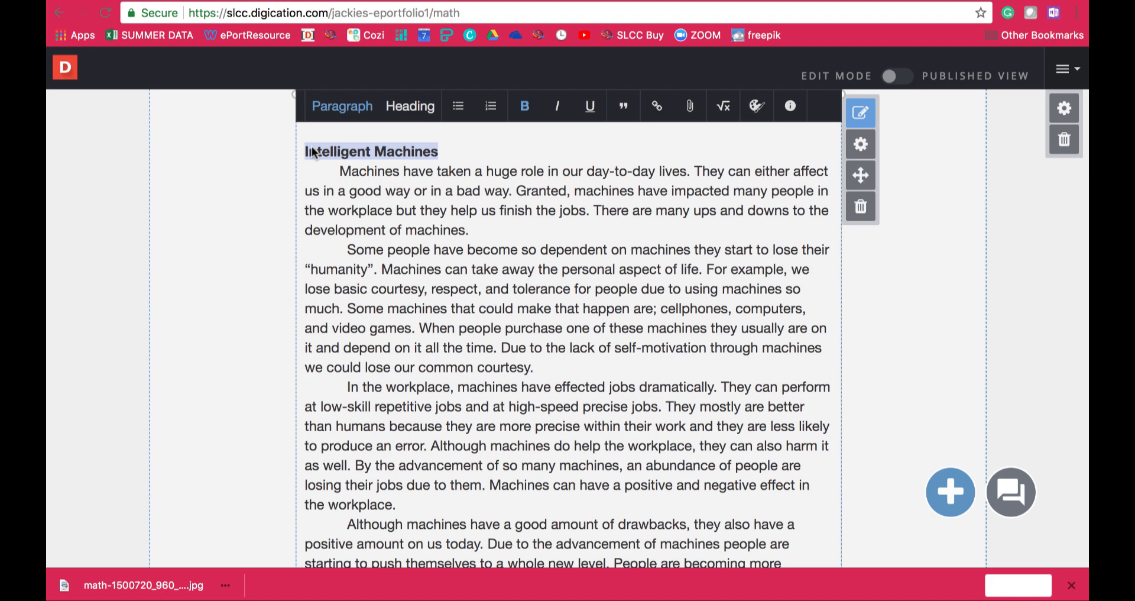
click(758, 107)
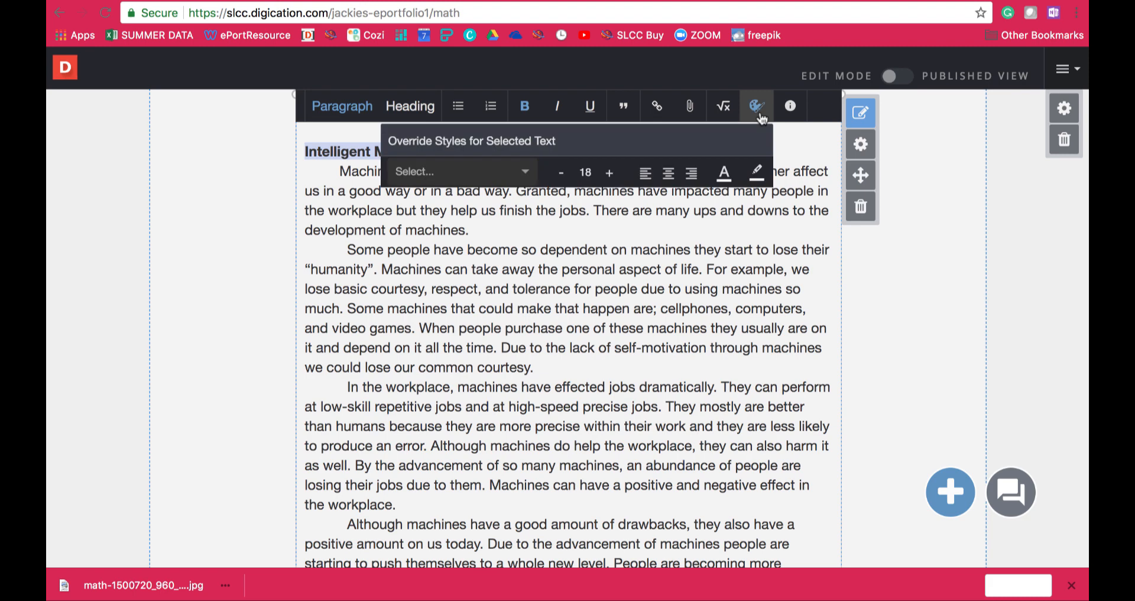
click(668, 181)
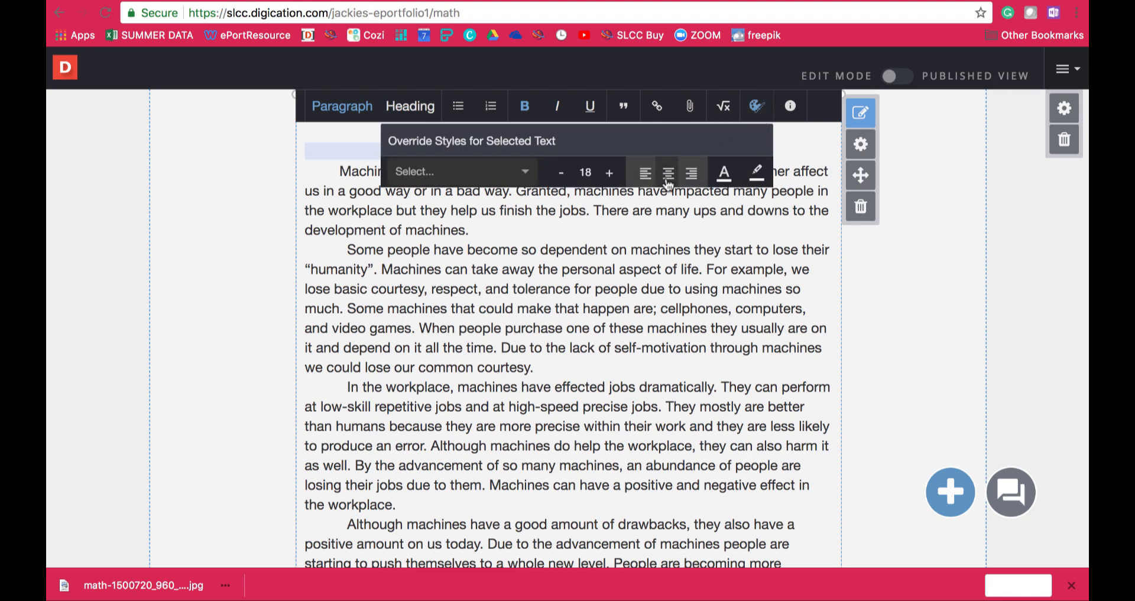
click(750, 210)
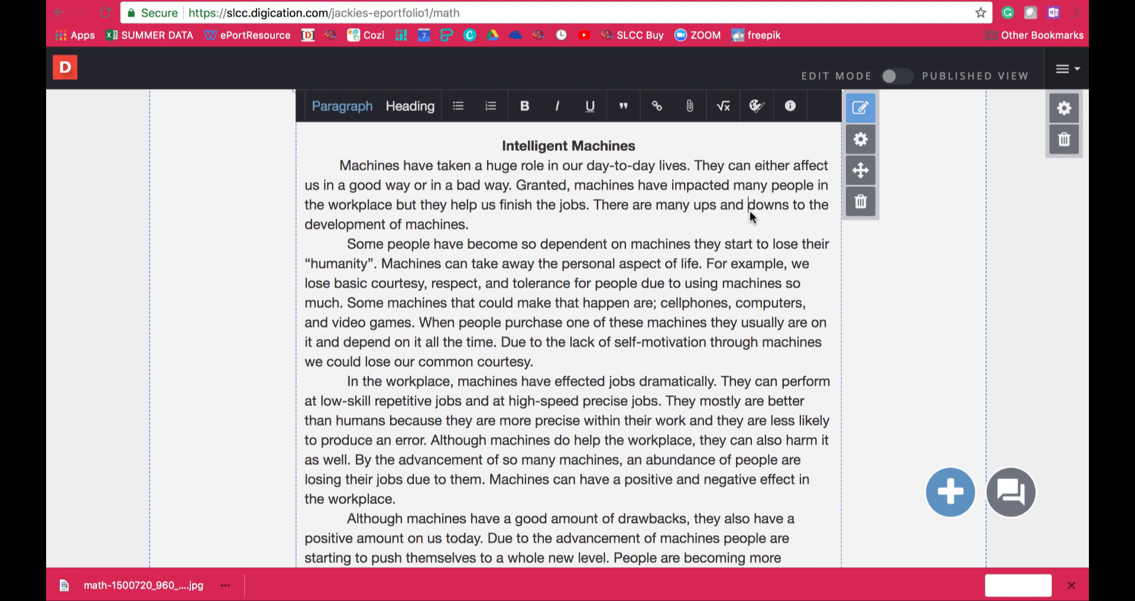
scroll(750, 210, down, 6)
scroll(750, 212, down, 3)
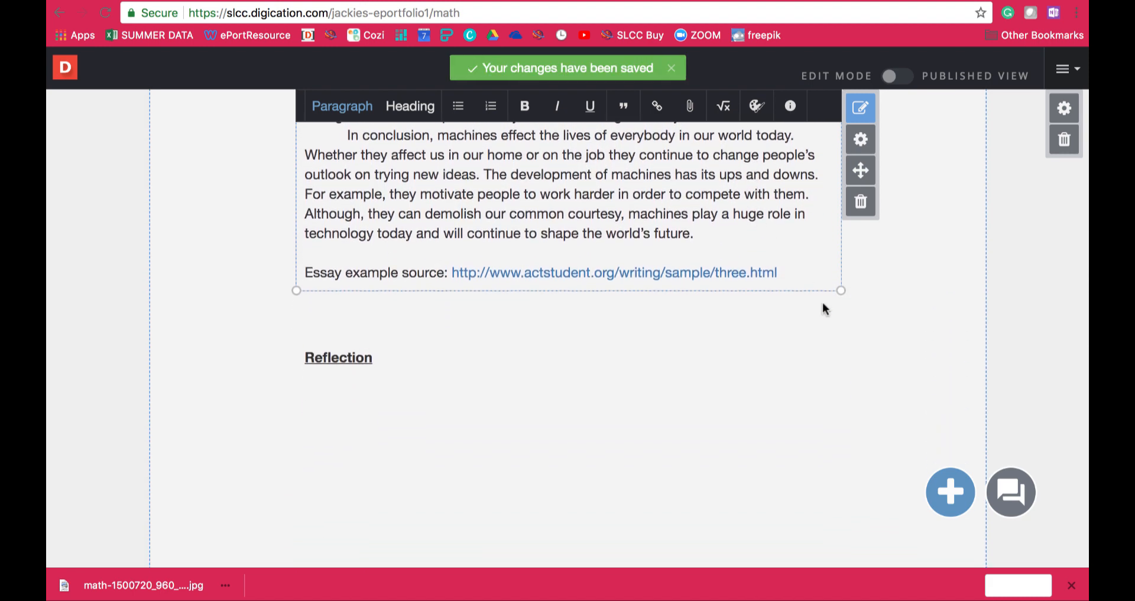
click(949, 492)
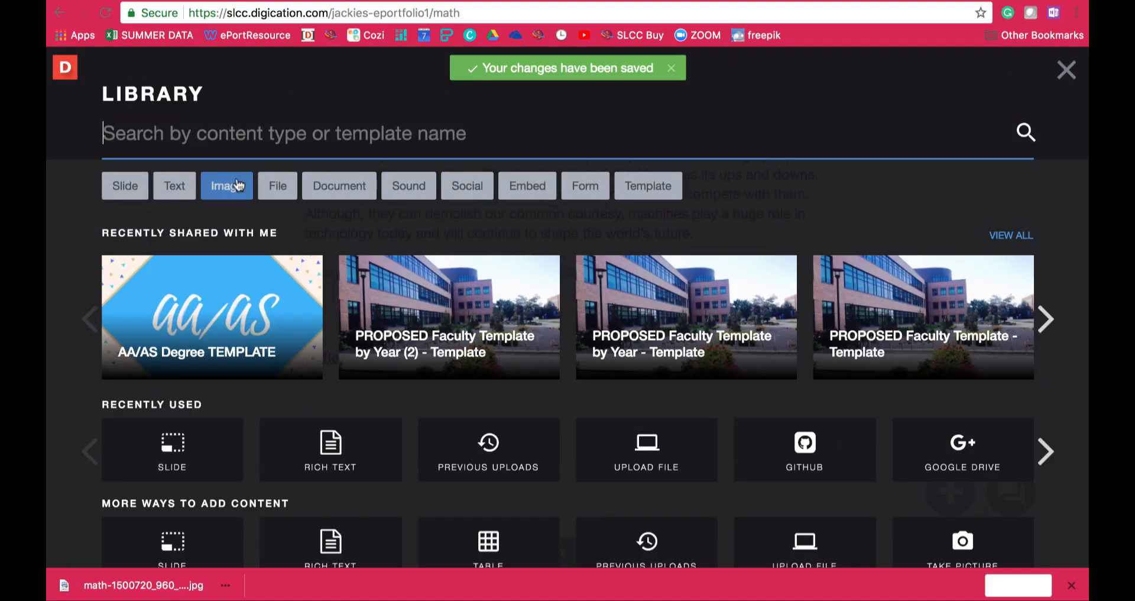
click(237, 186)
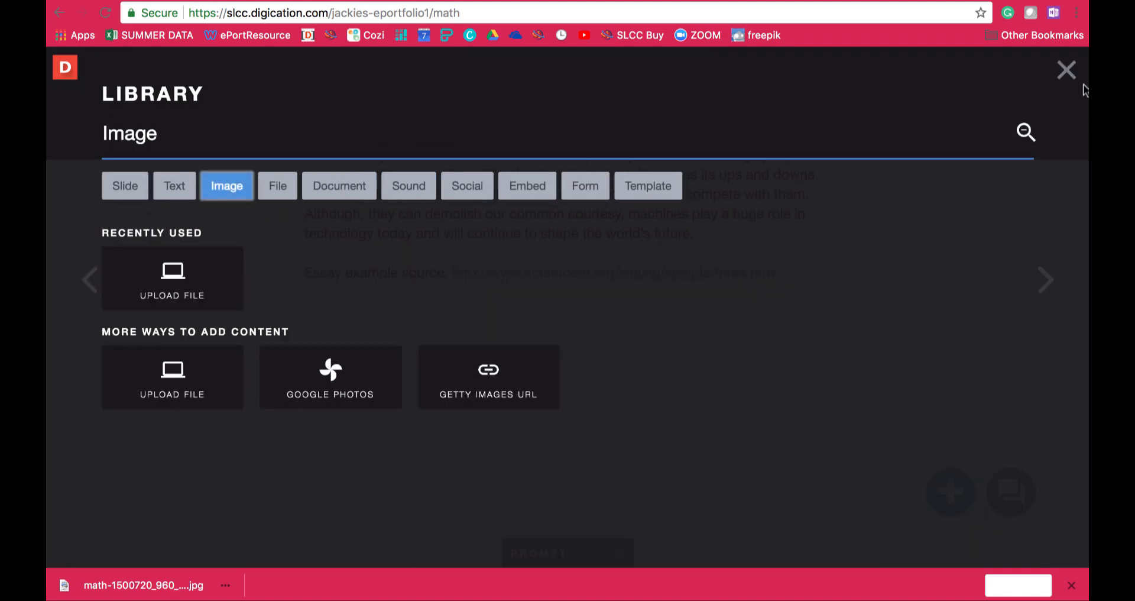
click(1067, 70)
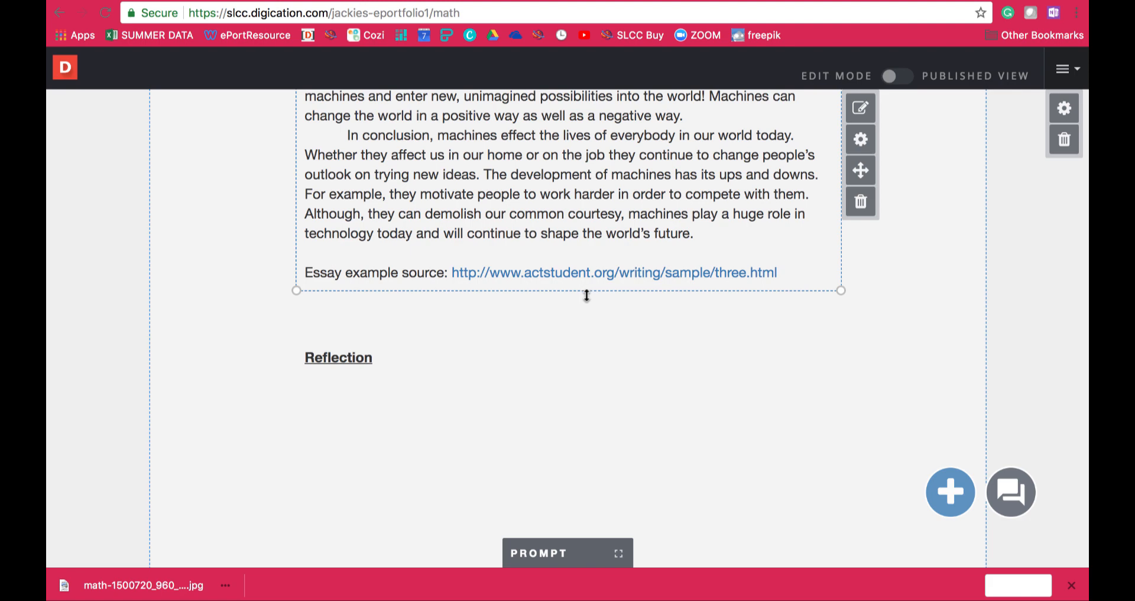
- Add a document to the page by uploading docx.docx from the computer
click(949, 501)
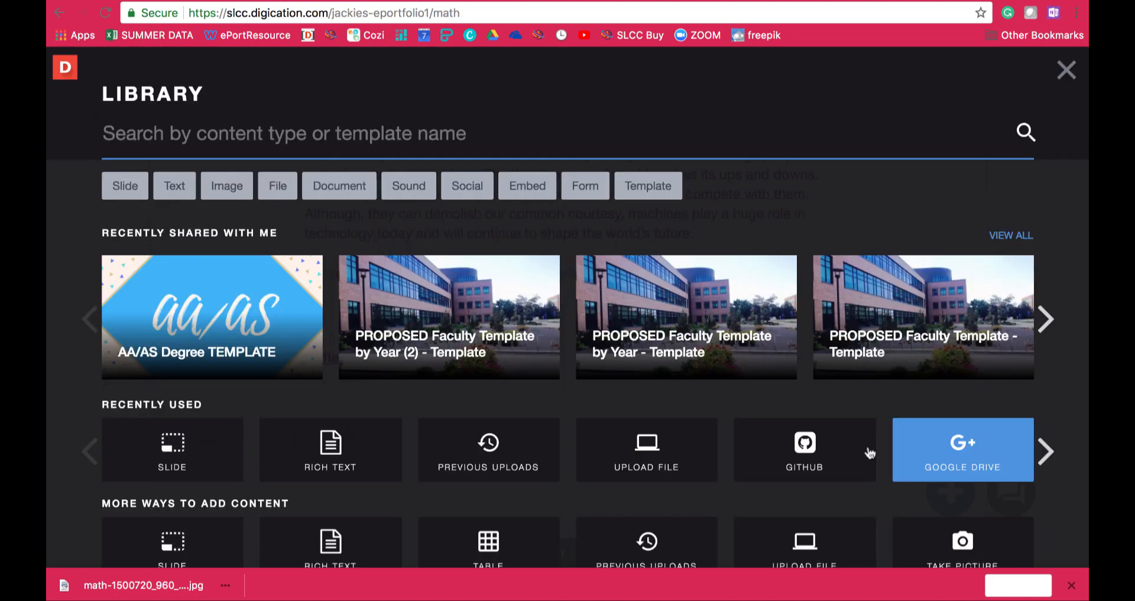
click(331, 187)
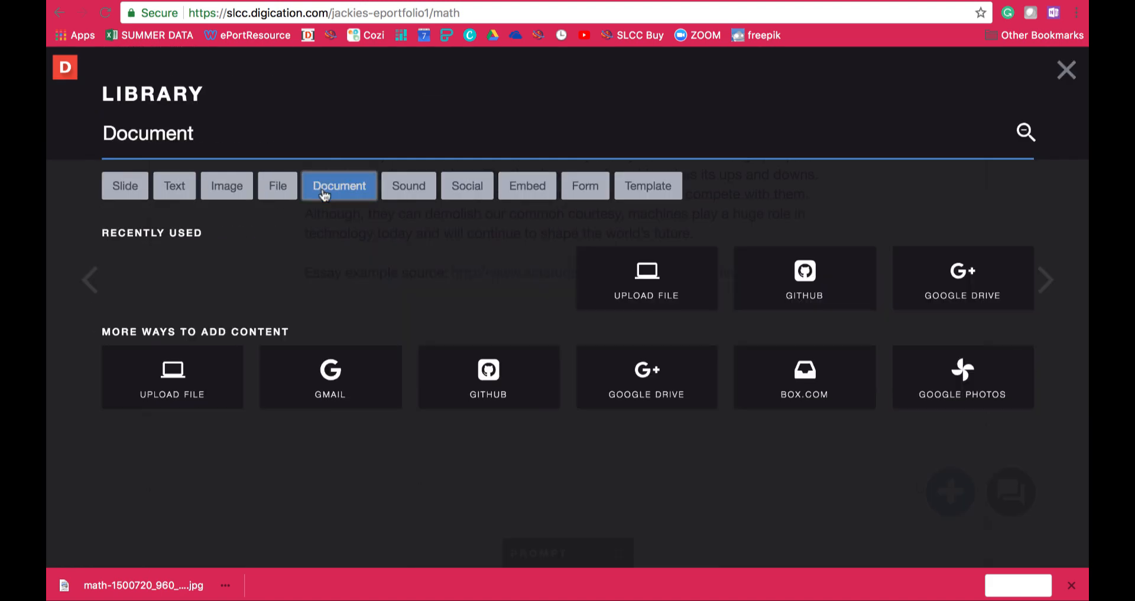
click(649, 305)
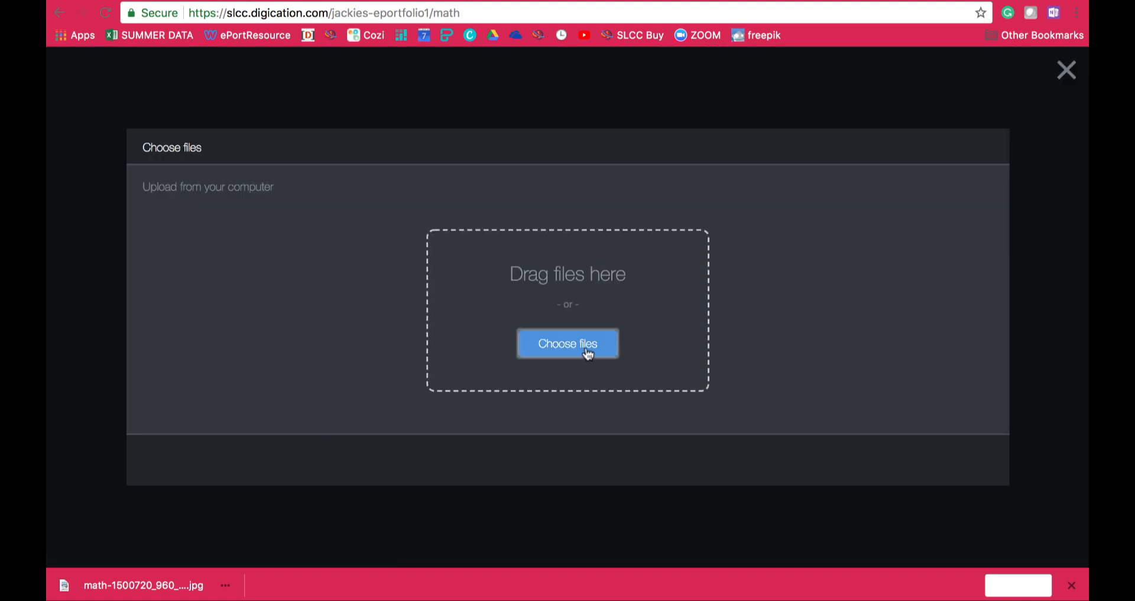
click(588, 353)
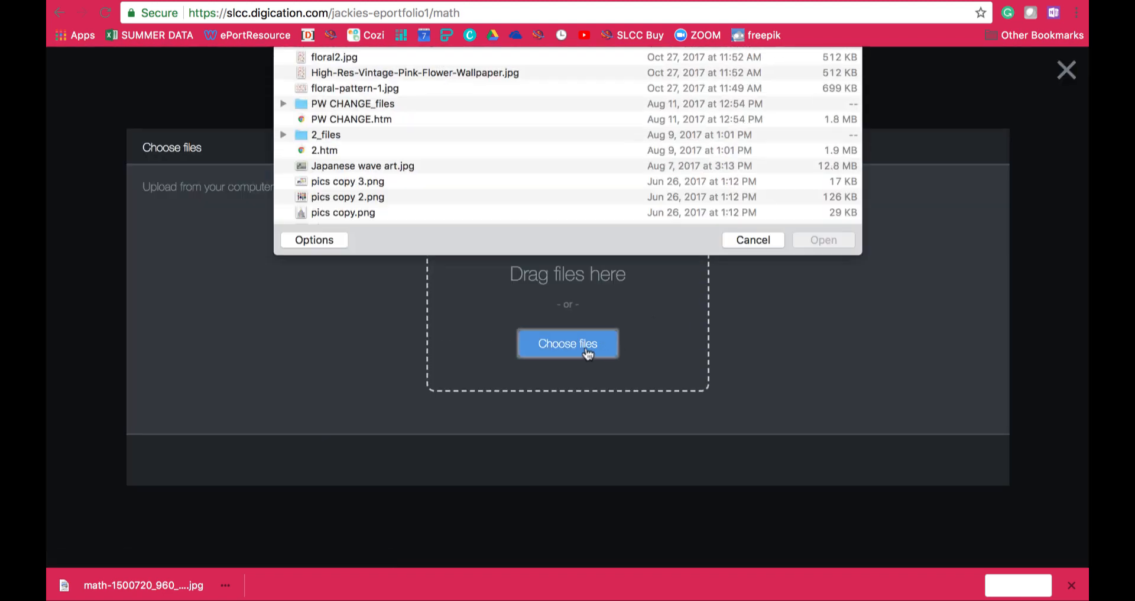
double_click(372, 152)
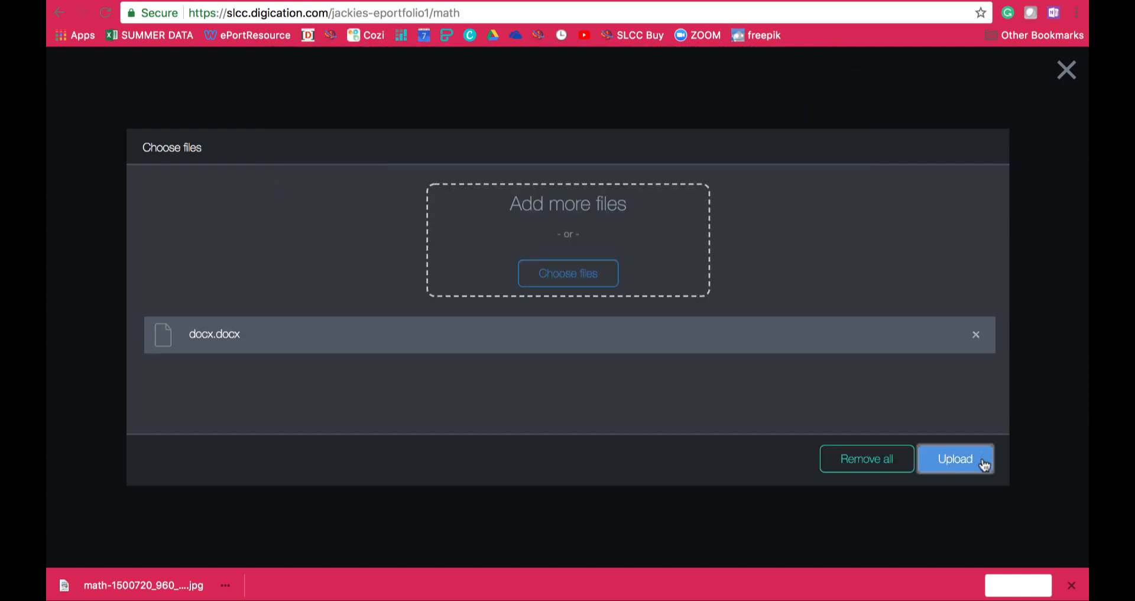
click(985, 465)
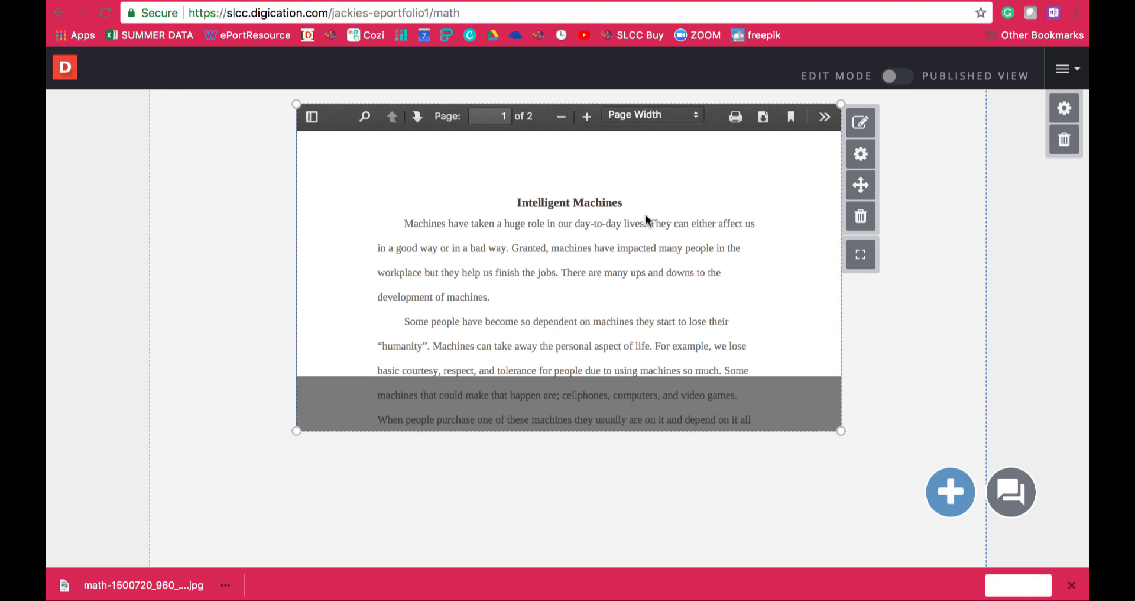
- Shrink the Reflection text block and move it aside to the page's right edge, clearing the space above the embedded document
scroll(645, 215, up, 4)
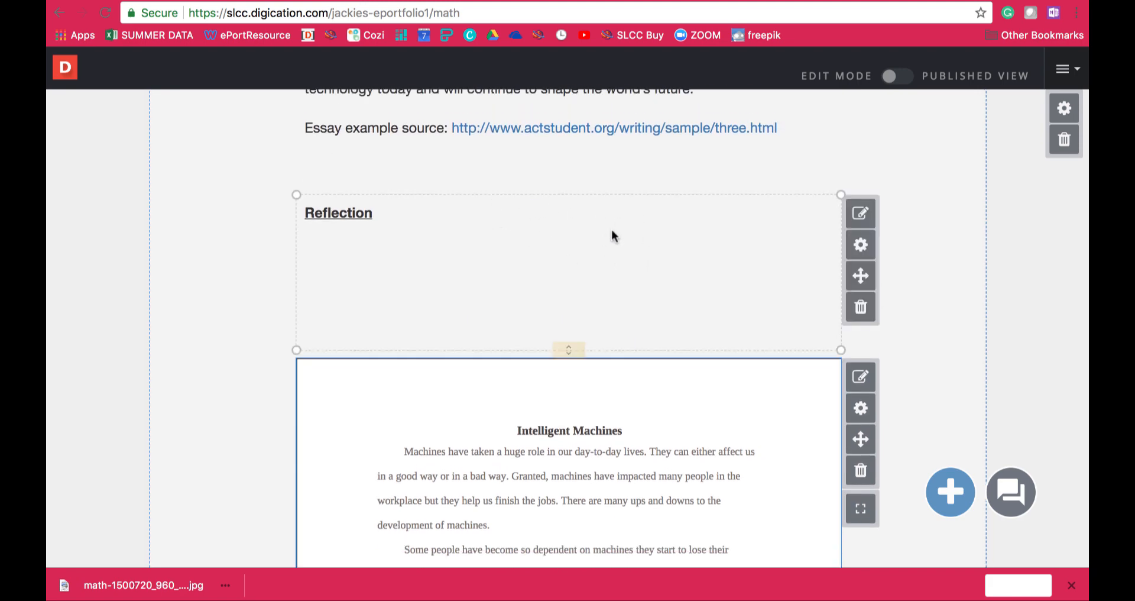
scroll(574, 233, down, 1)
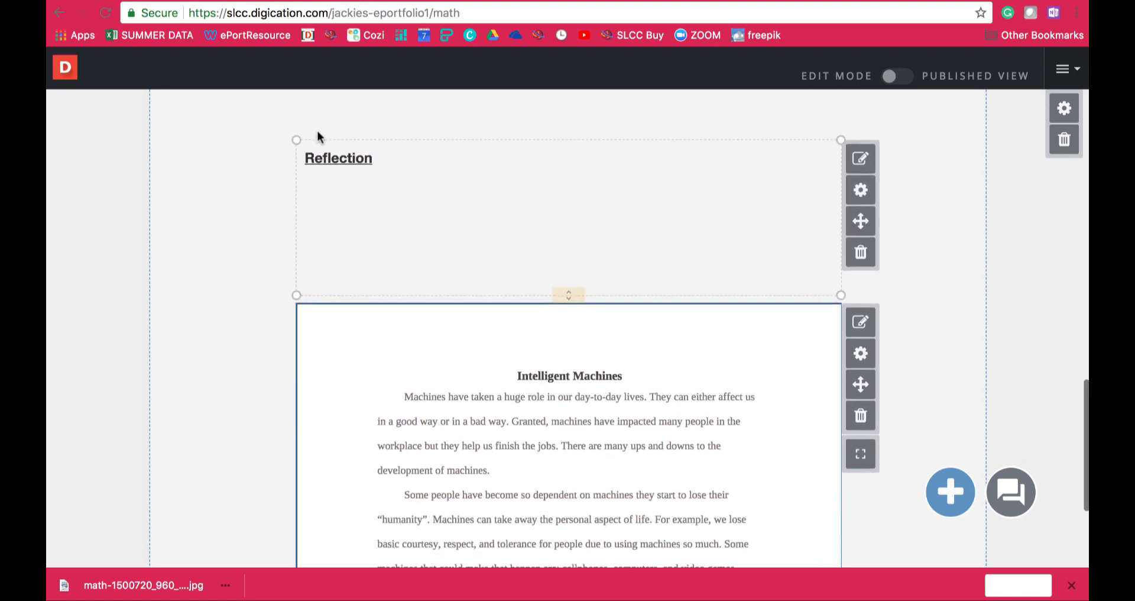
drag(299, 140, 796, 201)
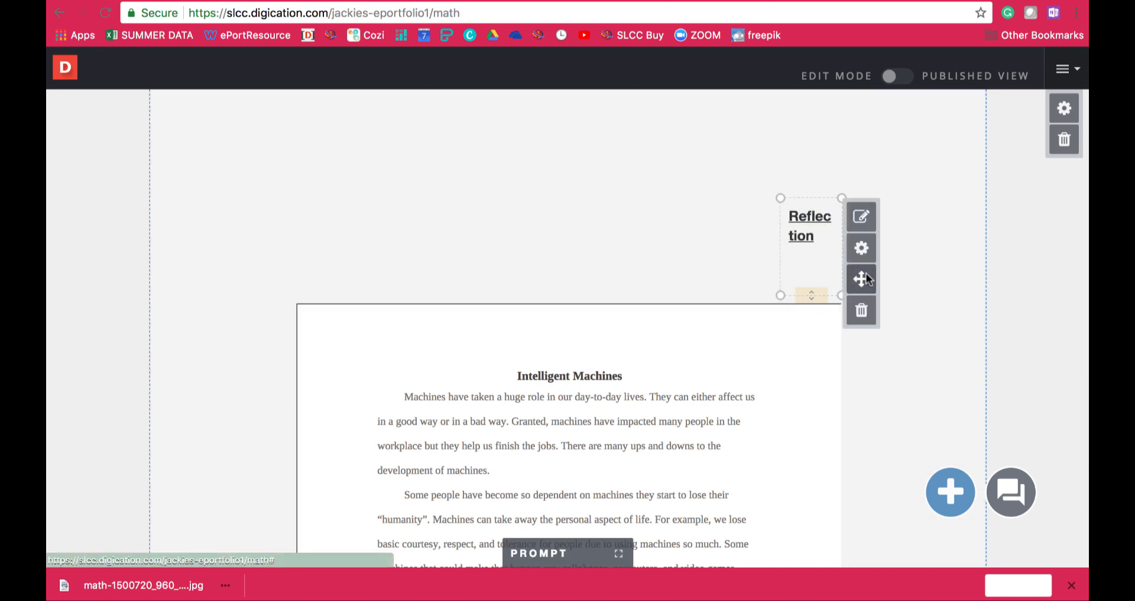
drag(867, 272, 1031, 273)
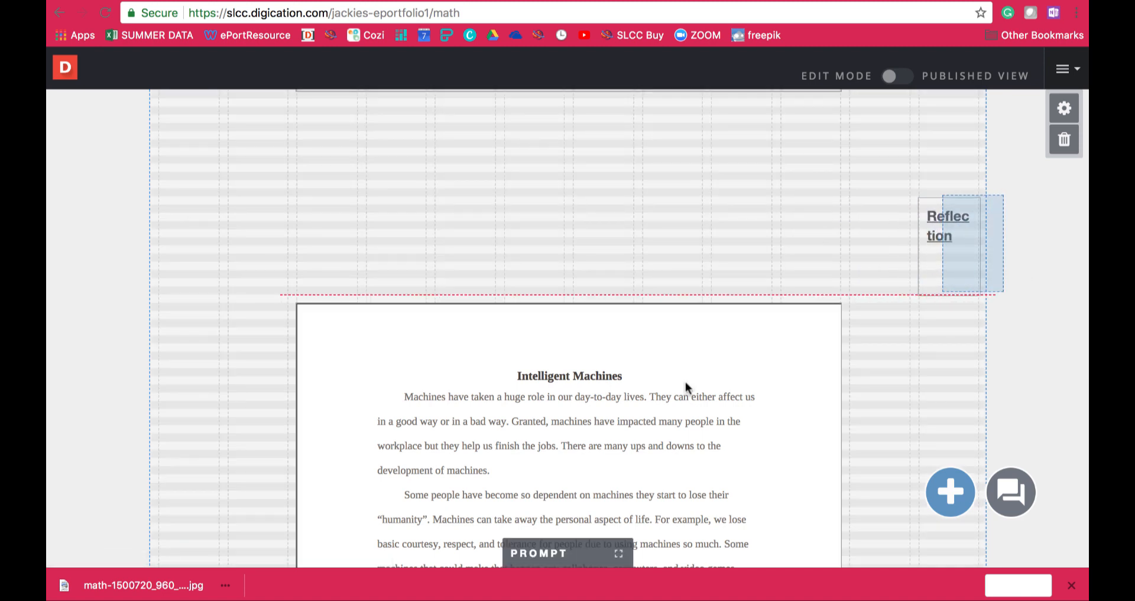
mouse_move(693, 405)
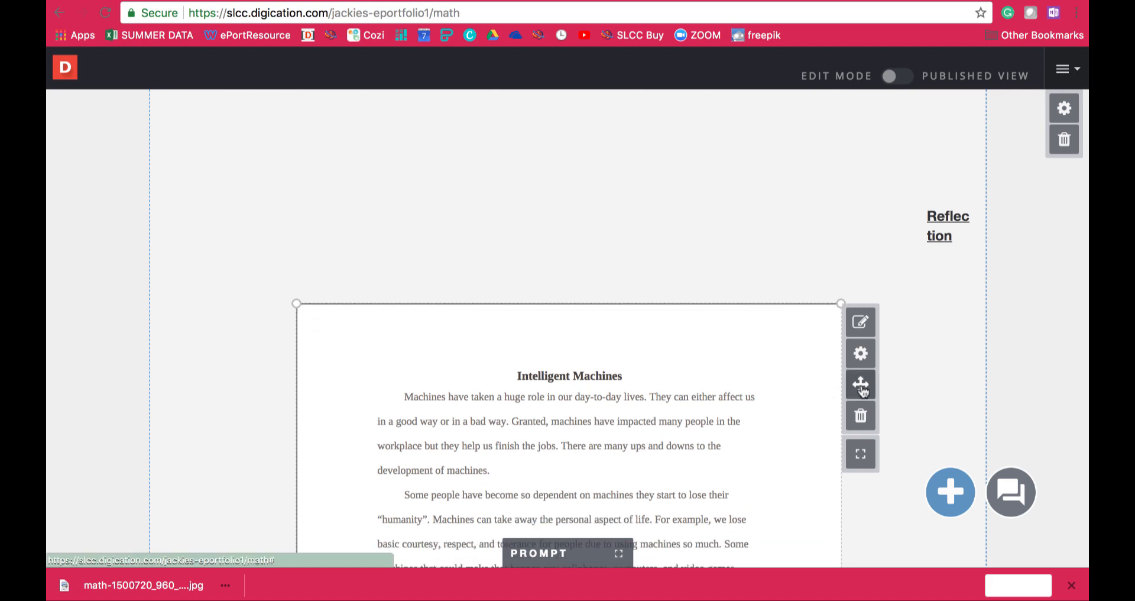
- Move the embedded Intelligent Machines document up to directly below the essay source line and check the Signature Assignment section
drag(861, 387, 854, 184)
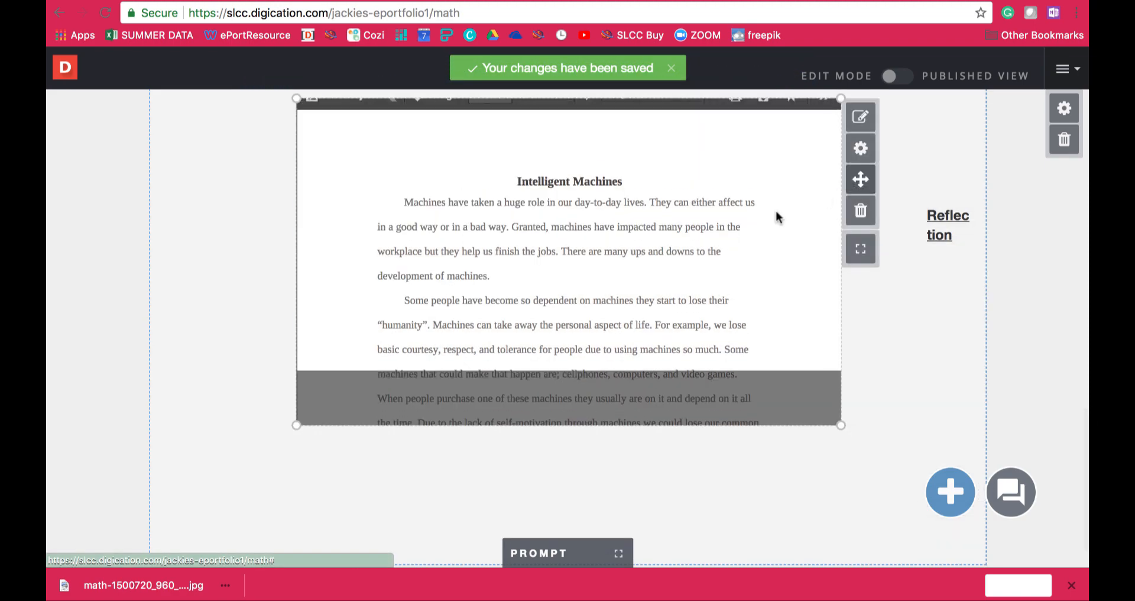
scroll(776, 209, up, 10)
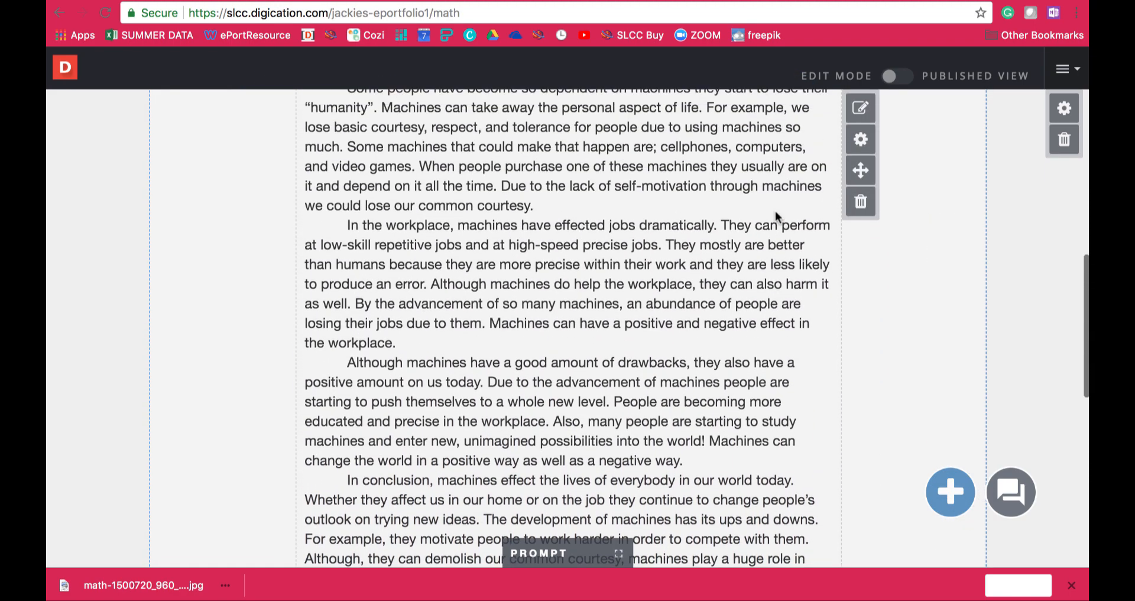
scroll(775, 211, up, 8)
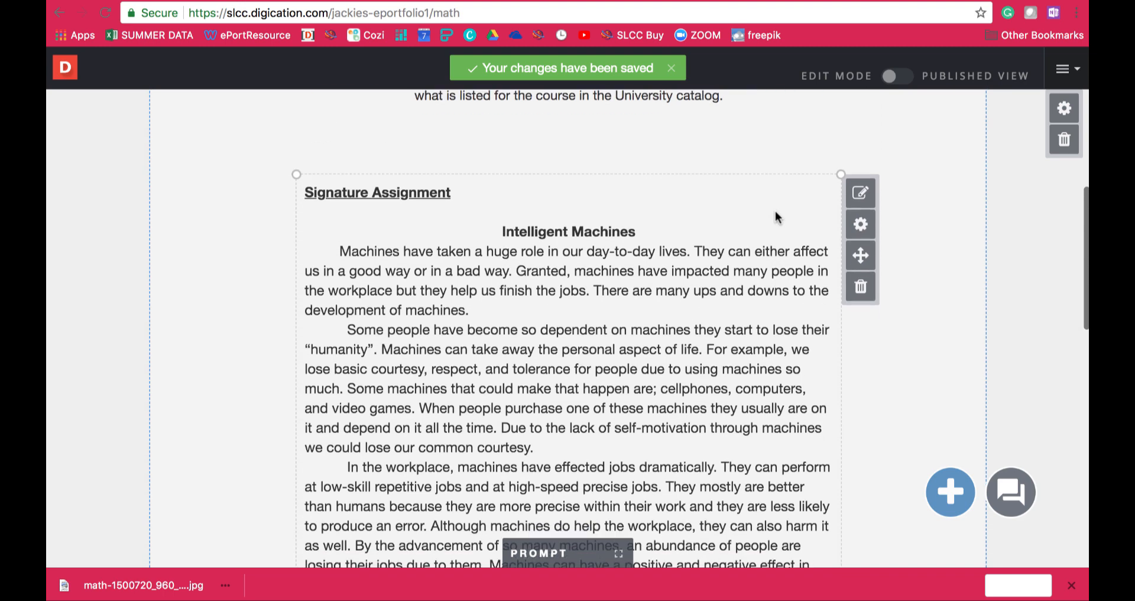
scroll(776, 211, down, 5)
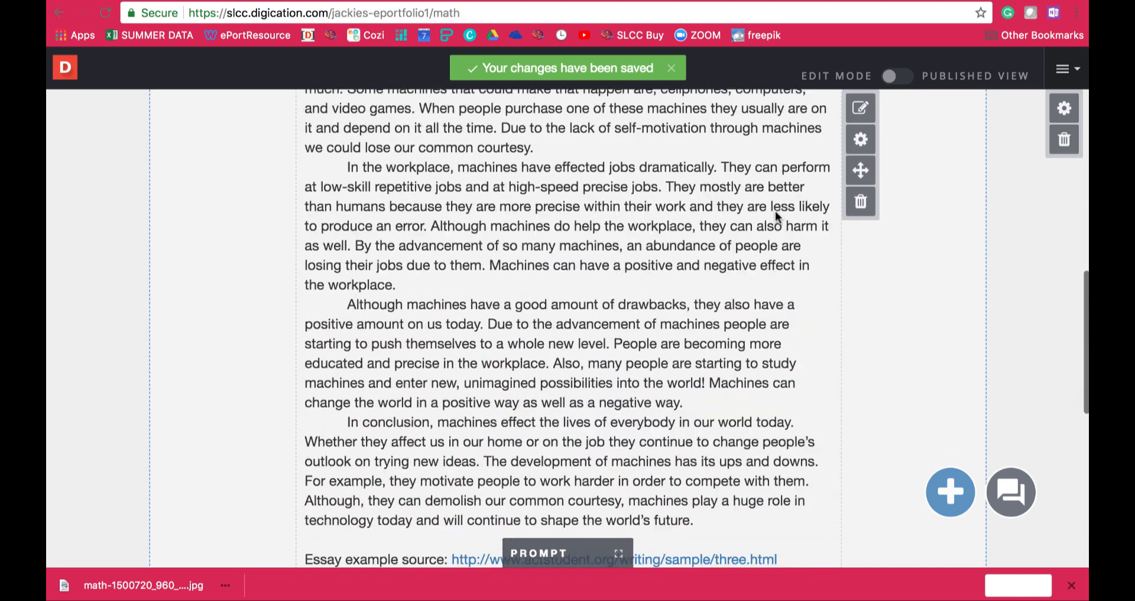
scroll(775, 212, down, 7)
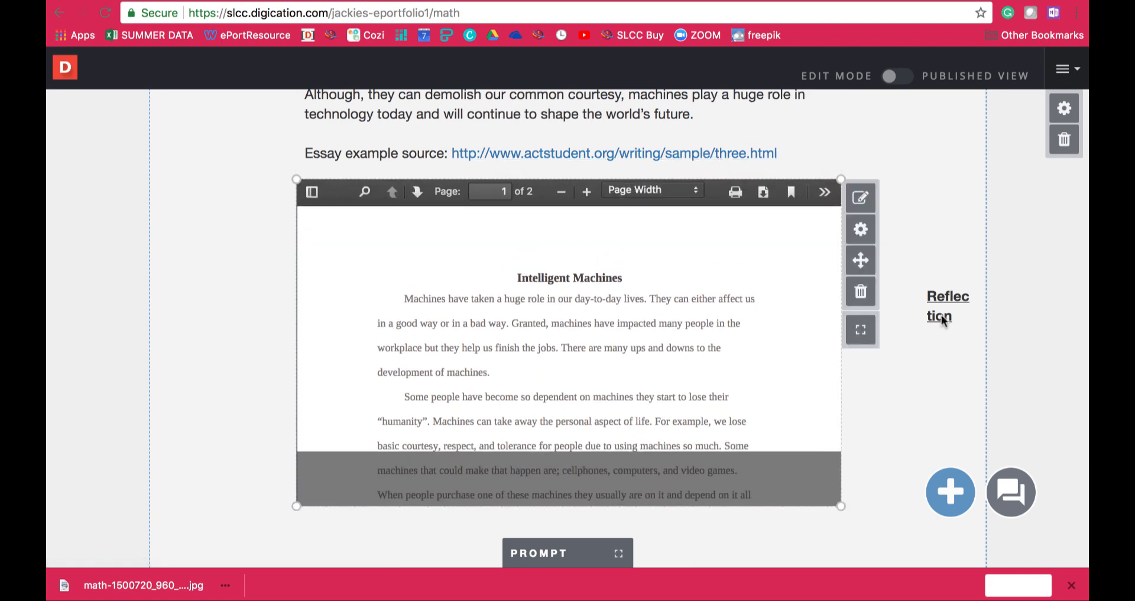
- Move the Reflection block below the embedded document and widen it to match the document's width
mouse_move(963, 323)
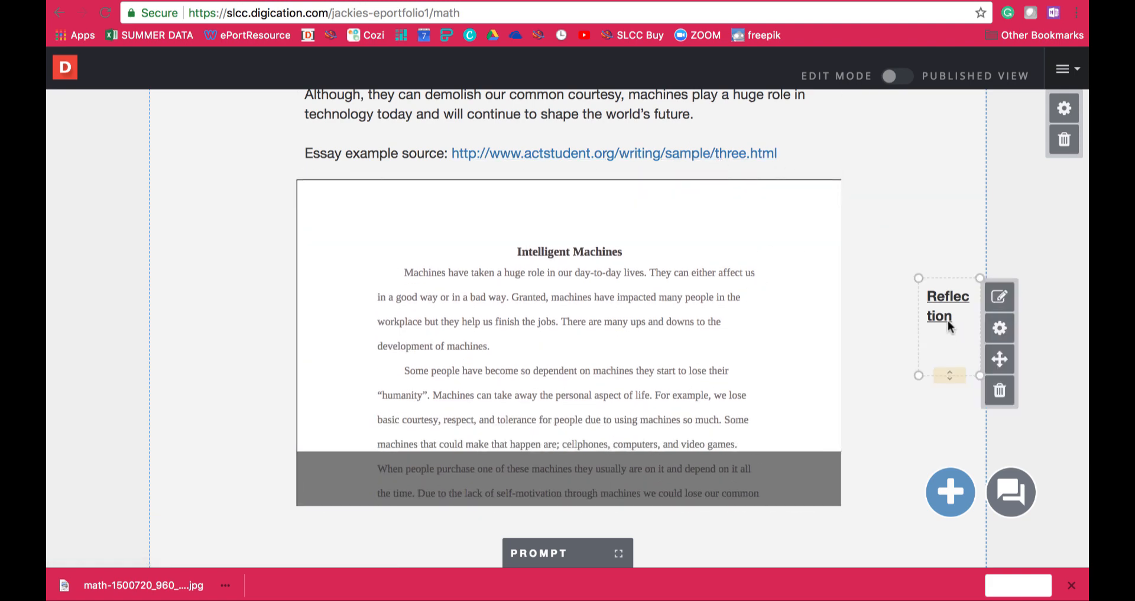
drag(1000, 359, 638, 524)
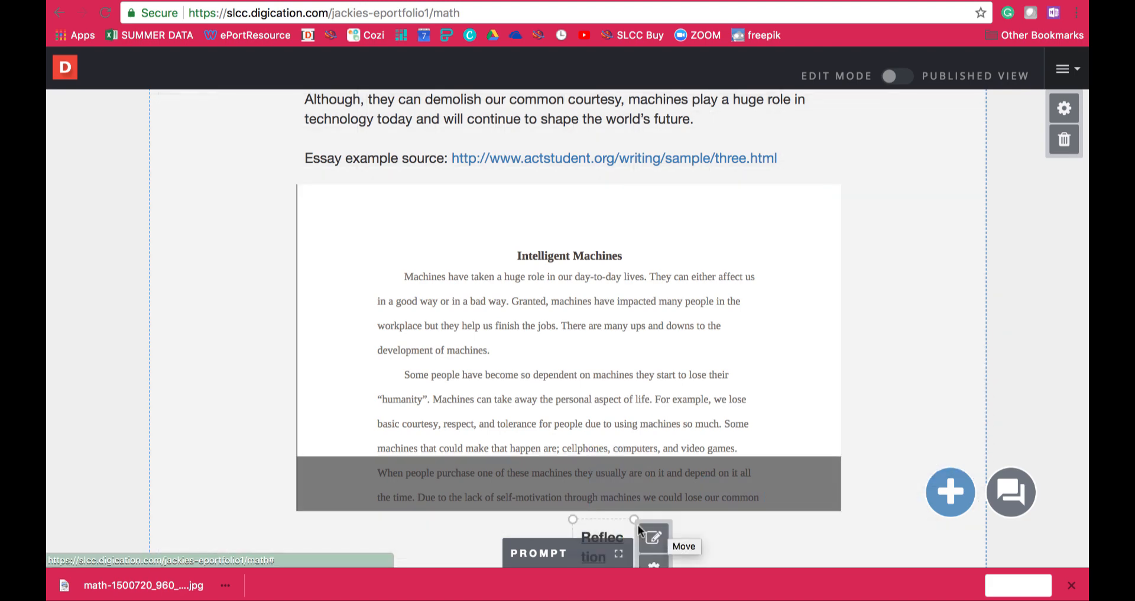
scroll(747, 436, down, 6)
scroll(915, 459, down, 3)
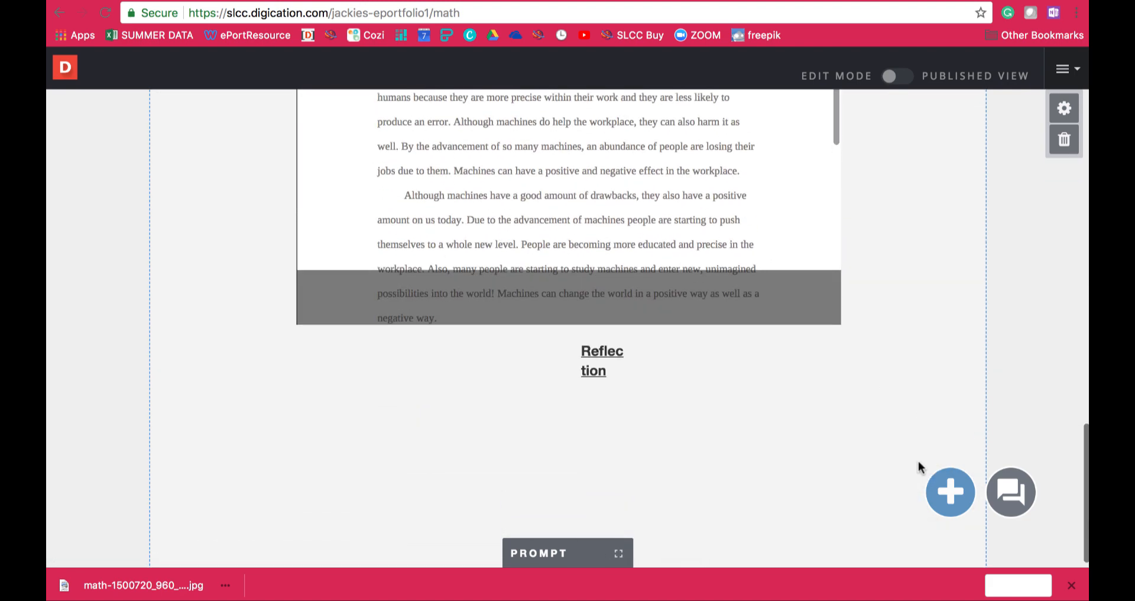
drag(578, 325, 306, 324)
mouse_move(643, 431)
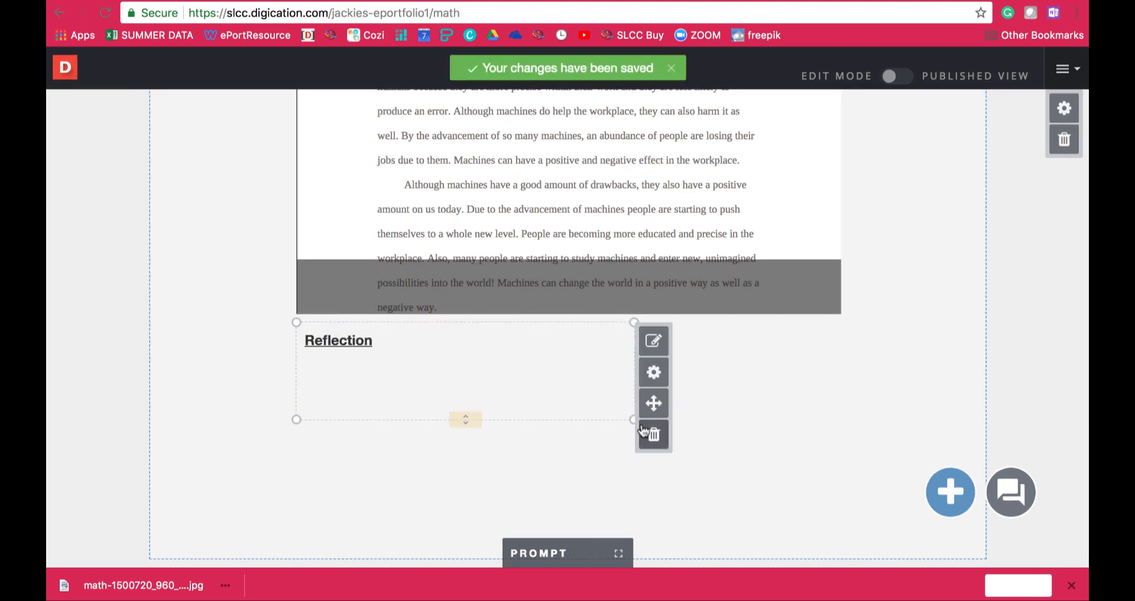
drag(632, 420, 839, 423)
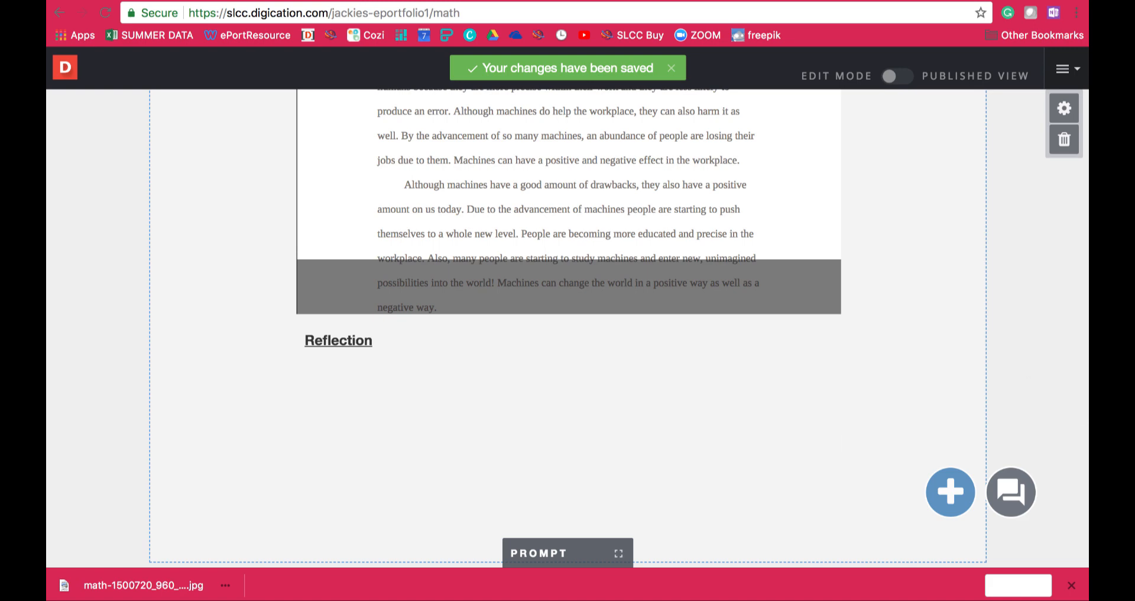
- Switch to the essay document in Word, copy the four lorem ipsum paragraphs under Reflection, and return to the ePortfolio page
key(super+Tab)
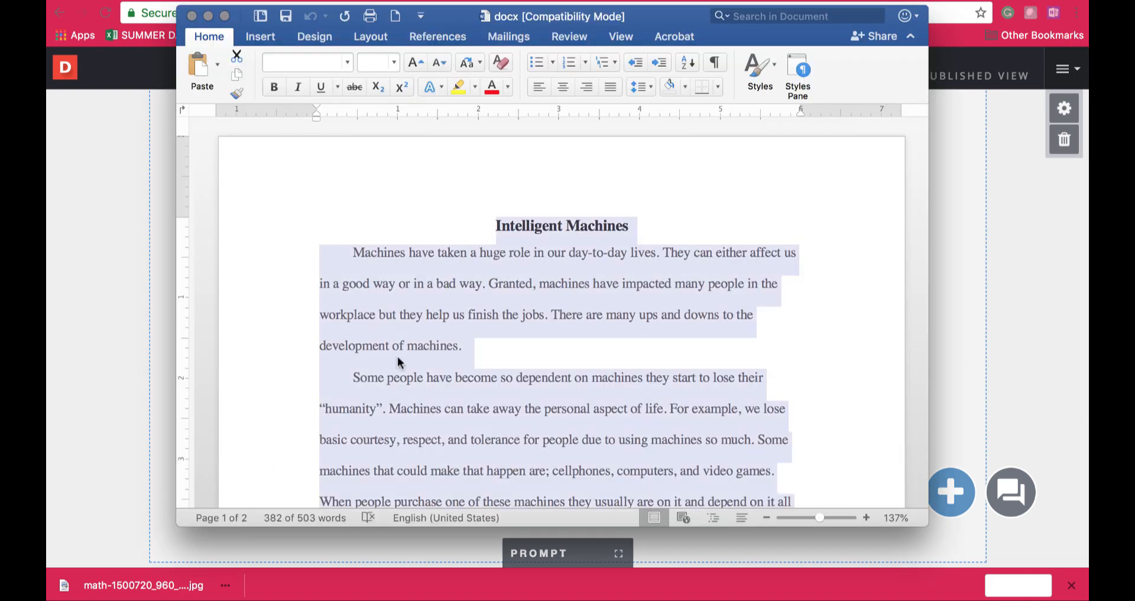
scroll(398, 362, down, 15)
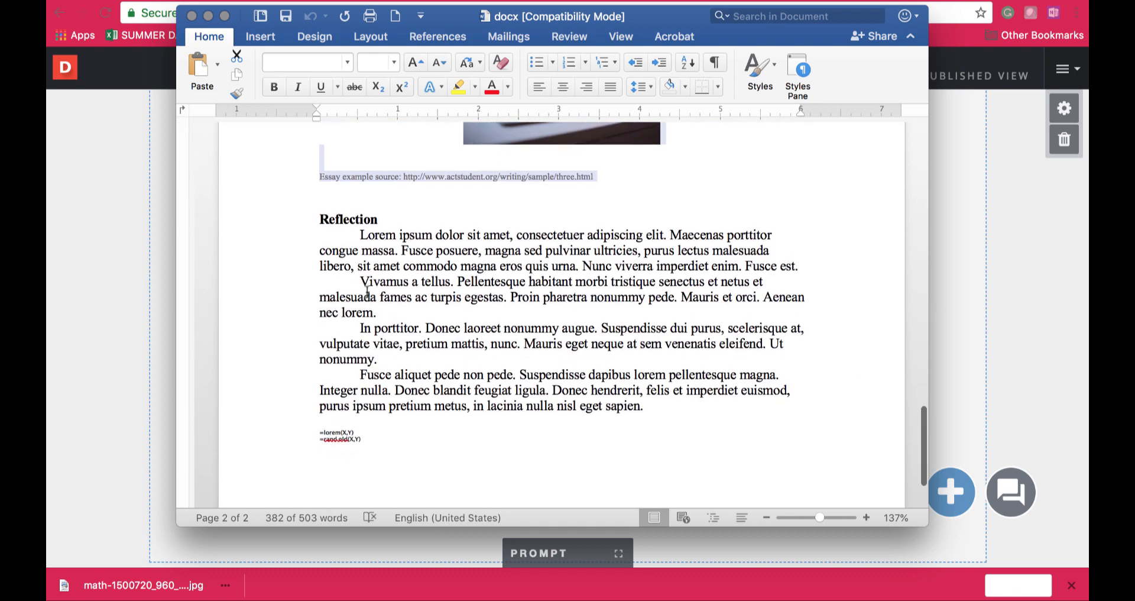
click(369, 293)
drag(441, 243, 690, 411)
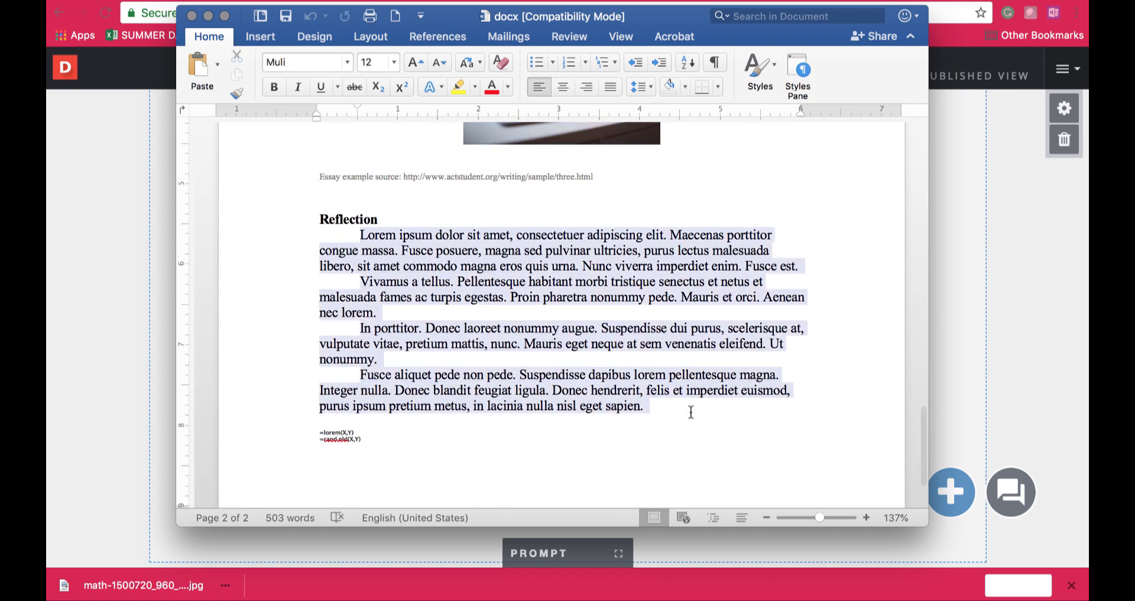
right_click(569, 355)
click(976, 340)
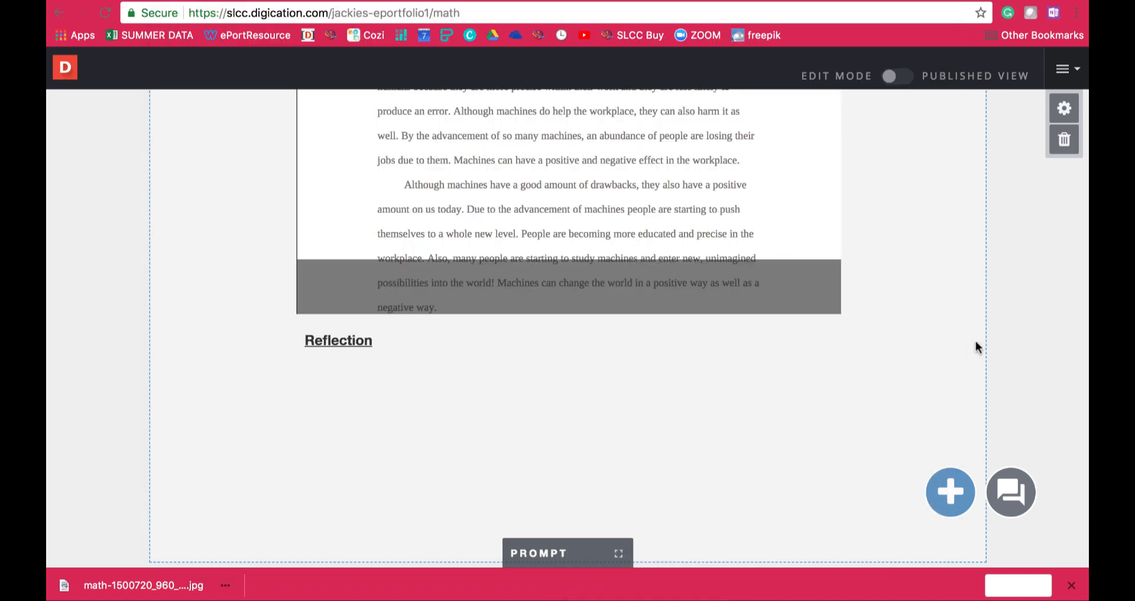
- Paste the copied lorem ipsum paragraphs on a new line below the Reflection heading
click(379, 337)
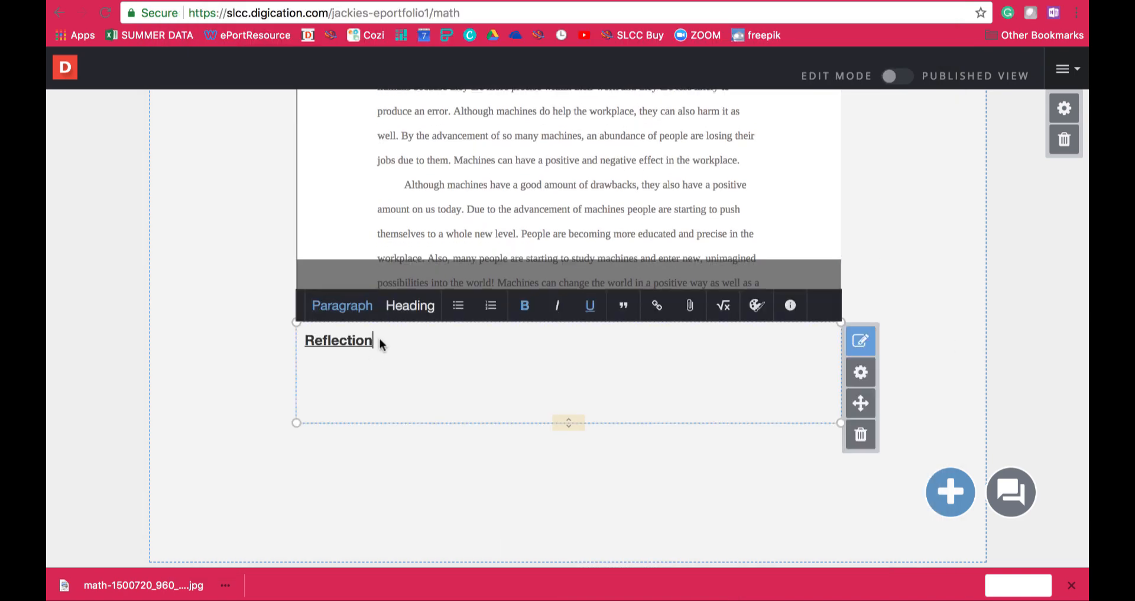
key(Return)
key(super+v)
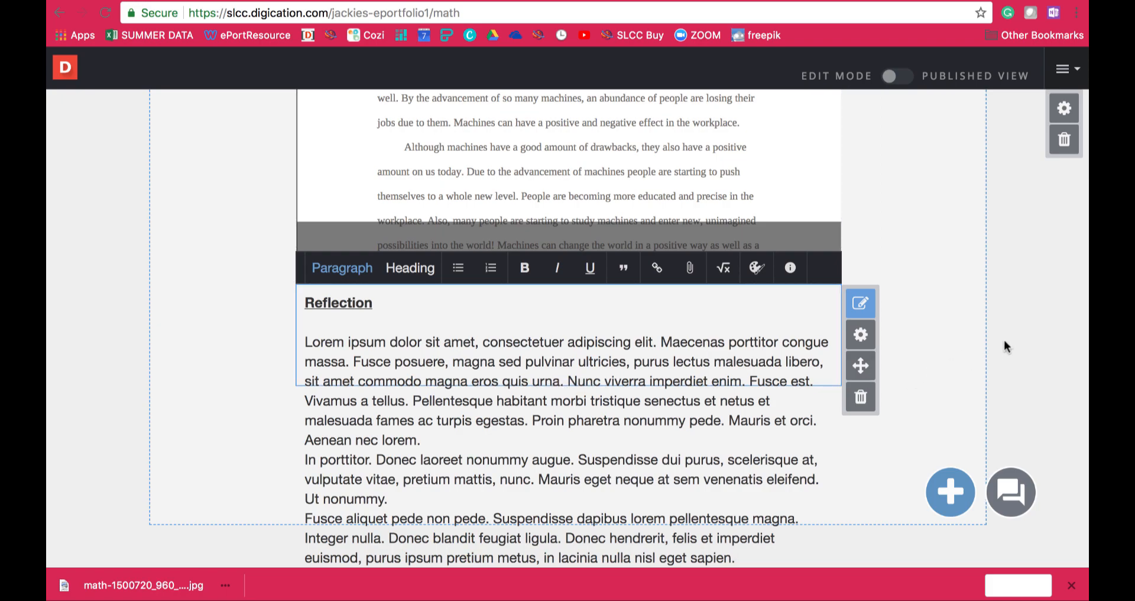
- Publish the unpublished changes to the Math 1050 page
scroll(1004, 345, up, 5)
scroll(1004, 346, up, 10)
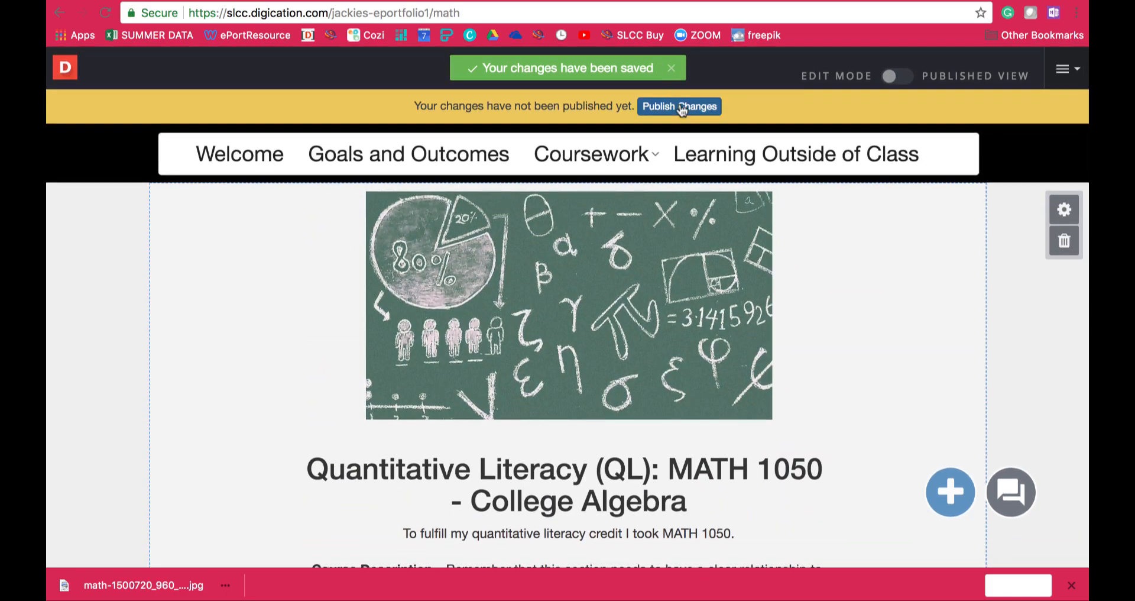
click(682, 108)
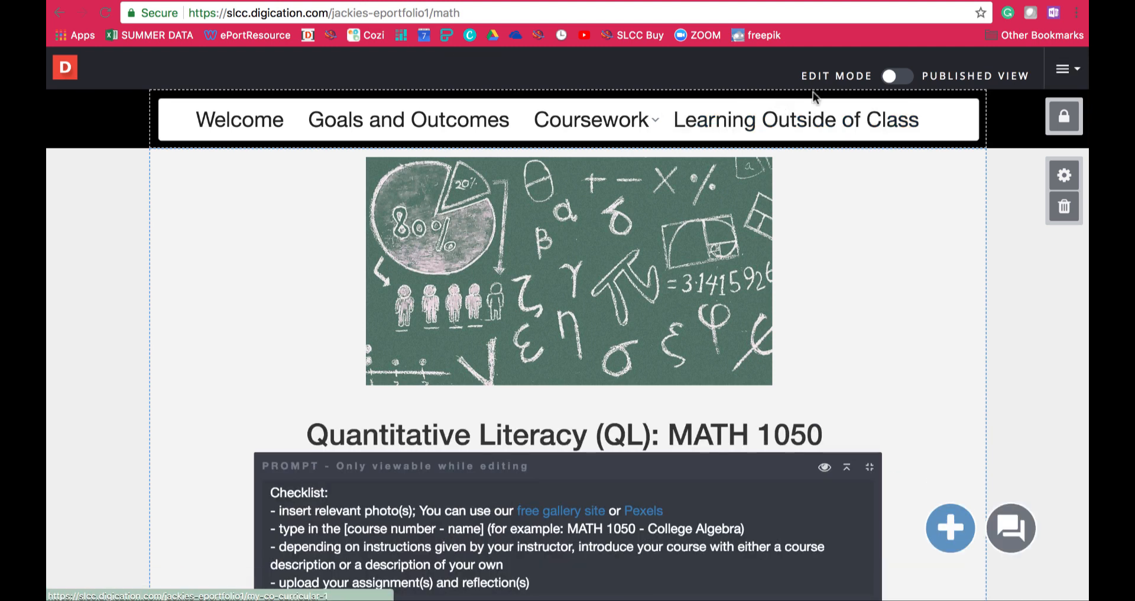
- Set the ePortfolio's viewing permission to Private within Salt Lake Community College and save the settings
click(1061, 75)
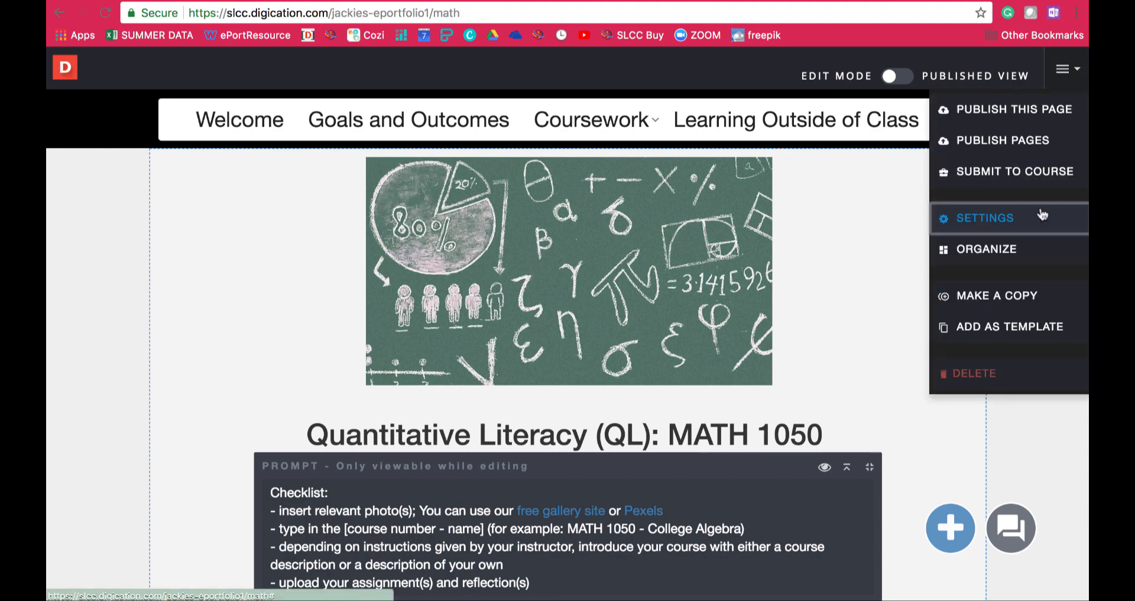
click(1006, 216)
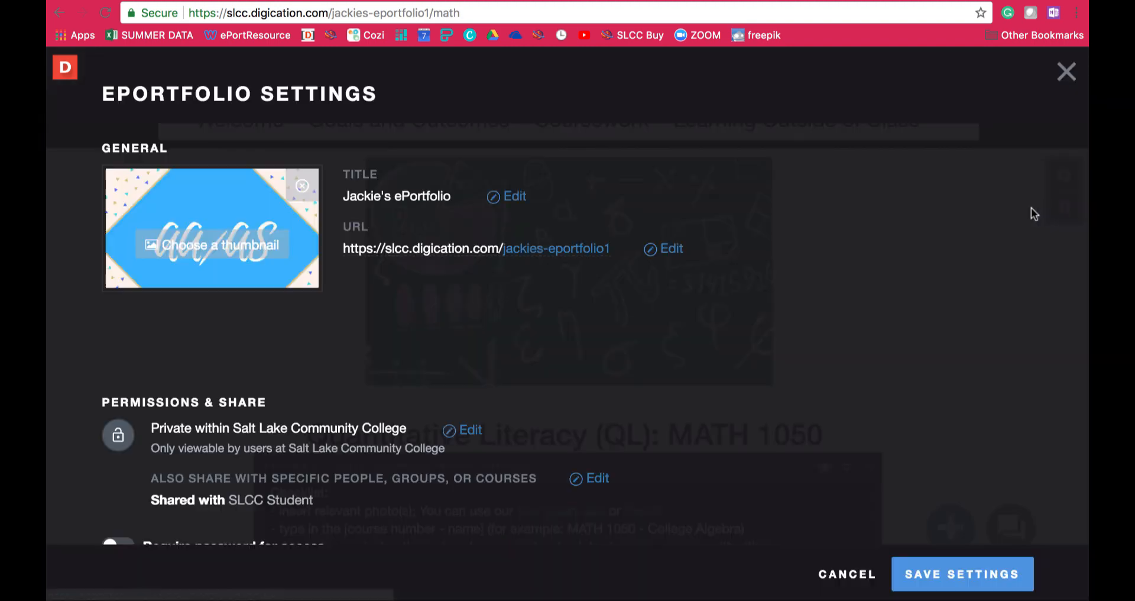
click(466, 430)
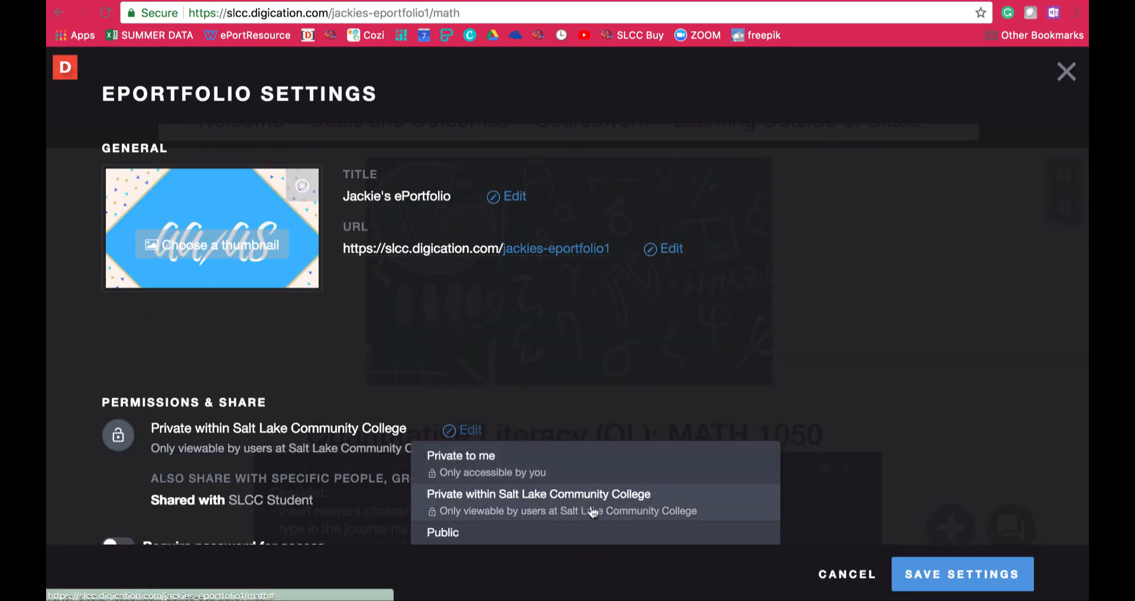
scroll(593, 512, down, 2)
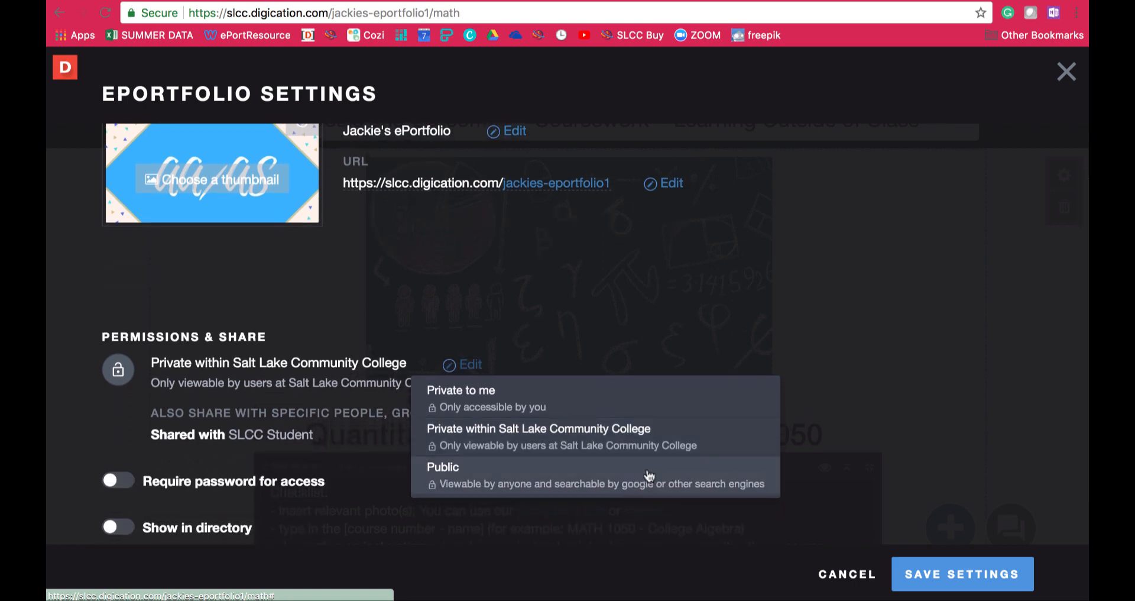
click(668, 444)
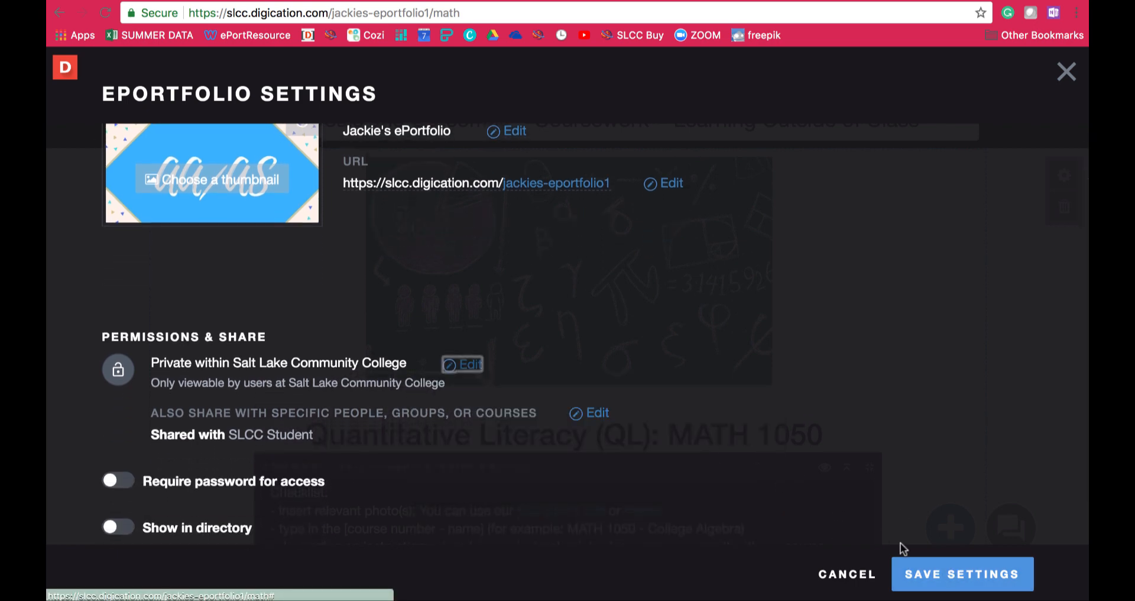
click(958, 583)
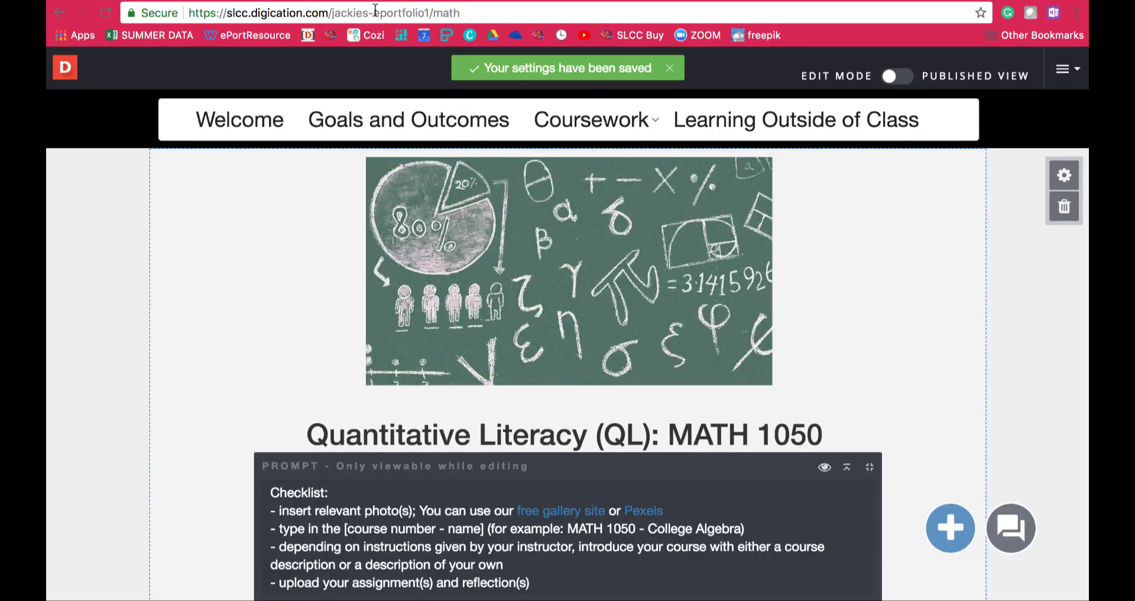
- Copy the full web address of the Math 1050 page from the browser
drag(473, 12, 190, 11)
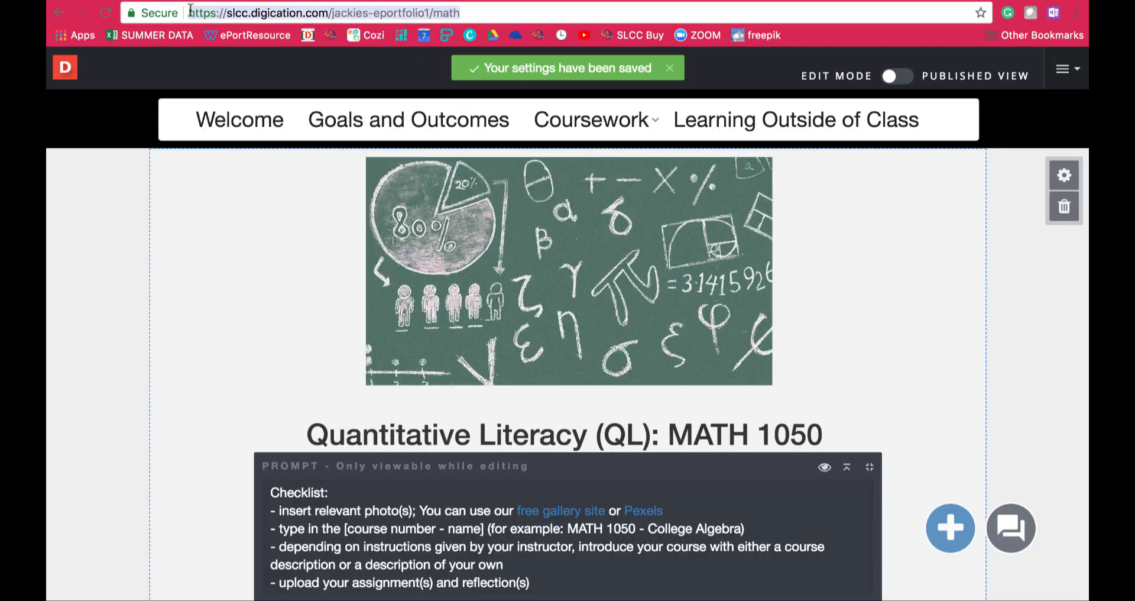
right_click(253, 12)
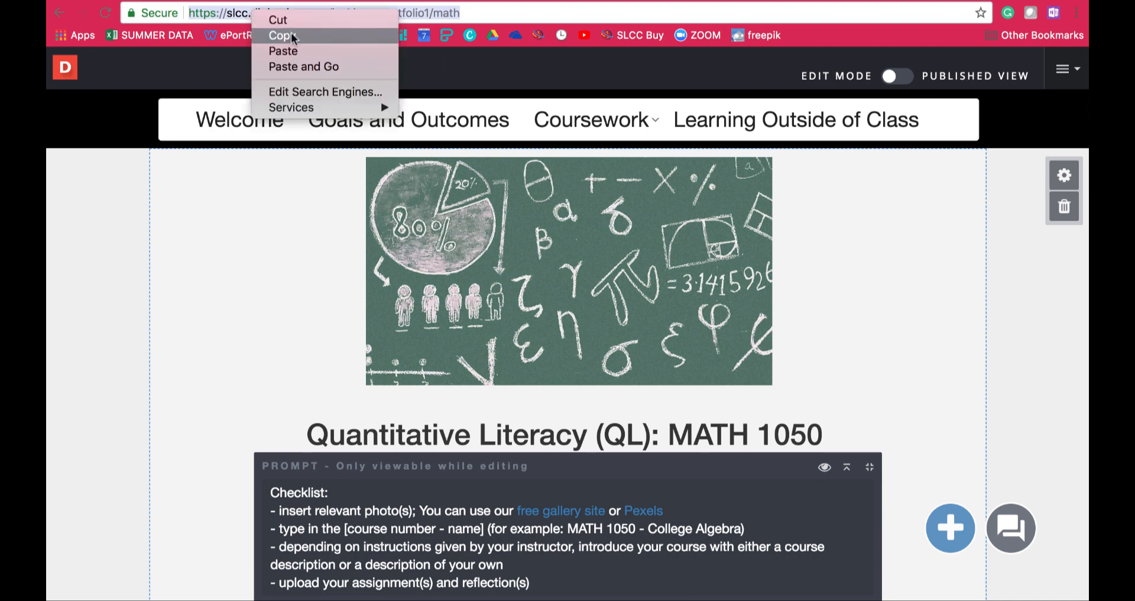
click(294, 37)
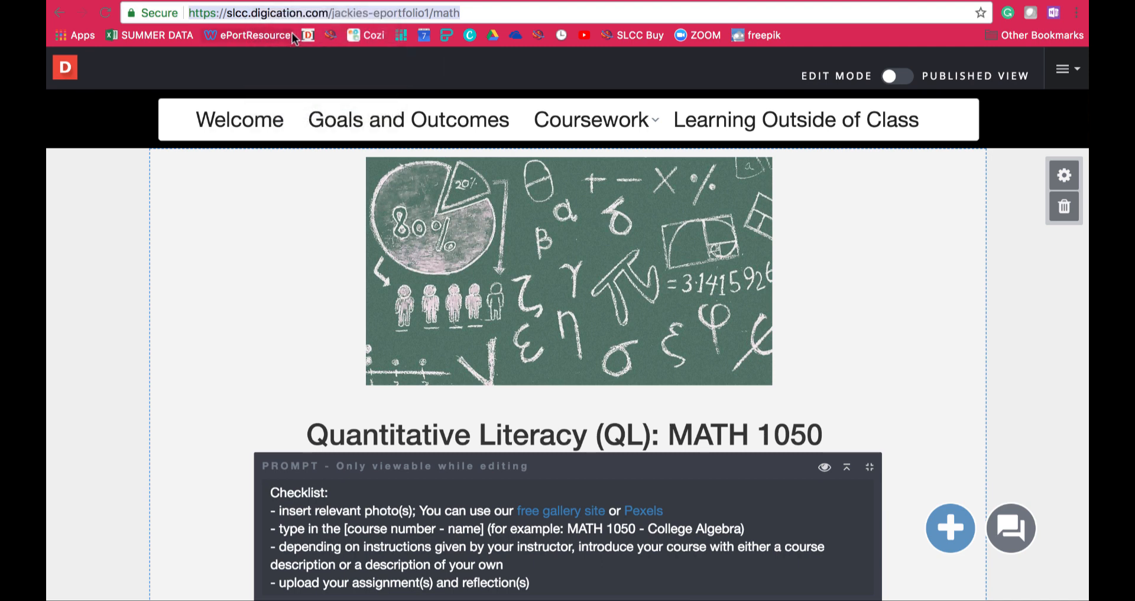